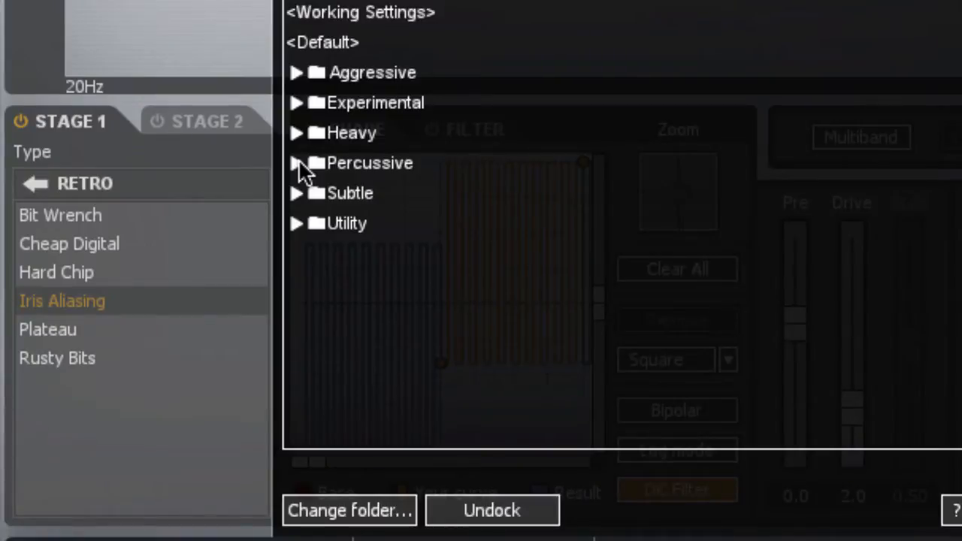
# Step: Audition the Percussive presets one after another, from 16th Trip Blaster through Bold Swingin'
pyautogui.click(297, 163)
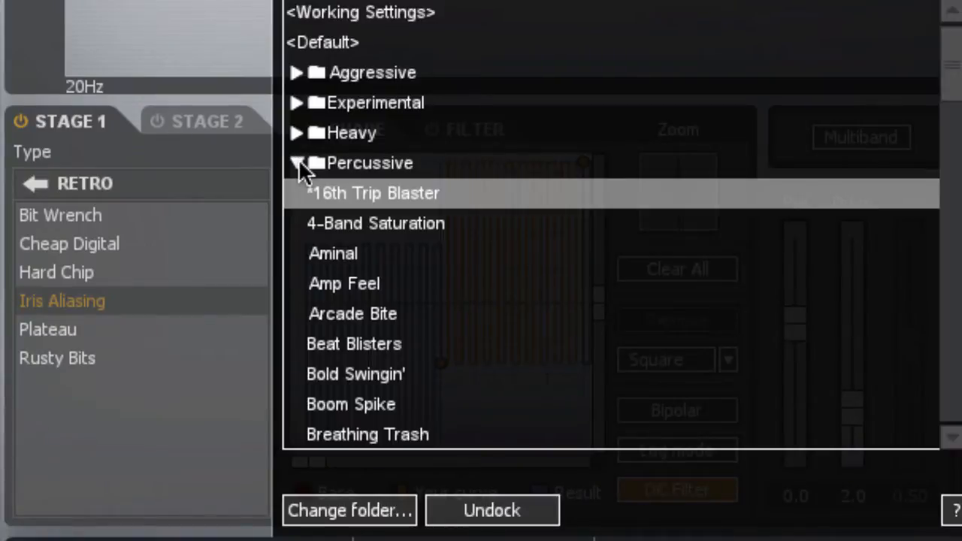
pyautogui.click(375, 195)
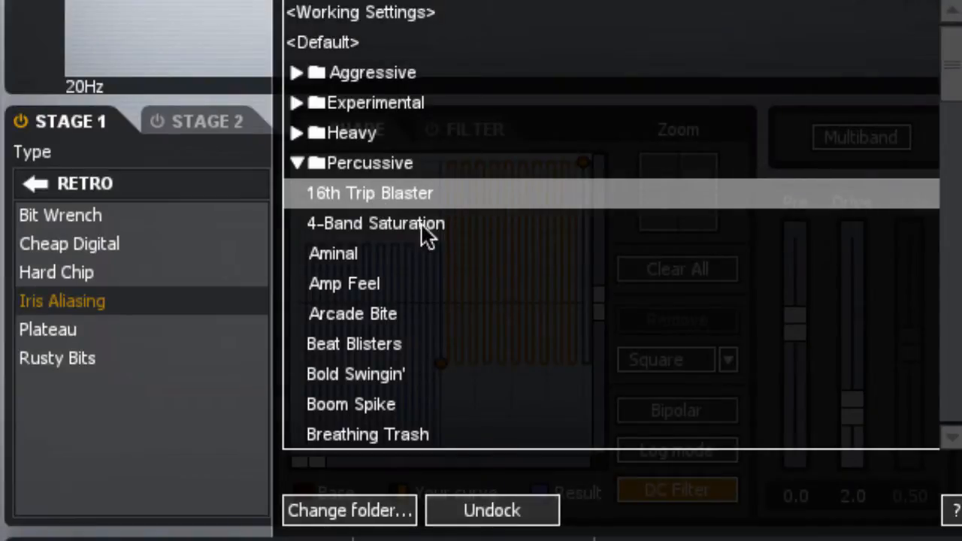
pyautogui.click(368, 223)
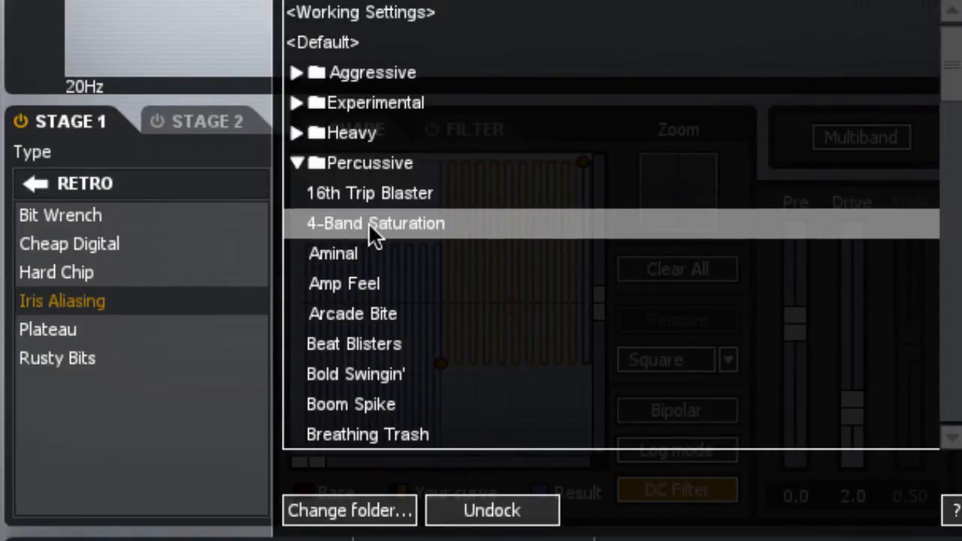
pyautogui.click(345, 256)
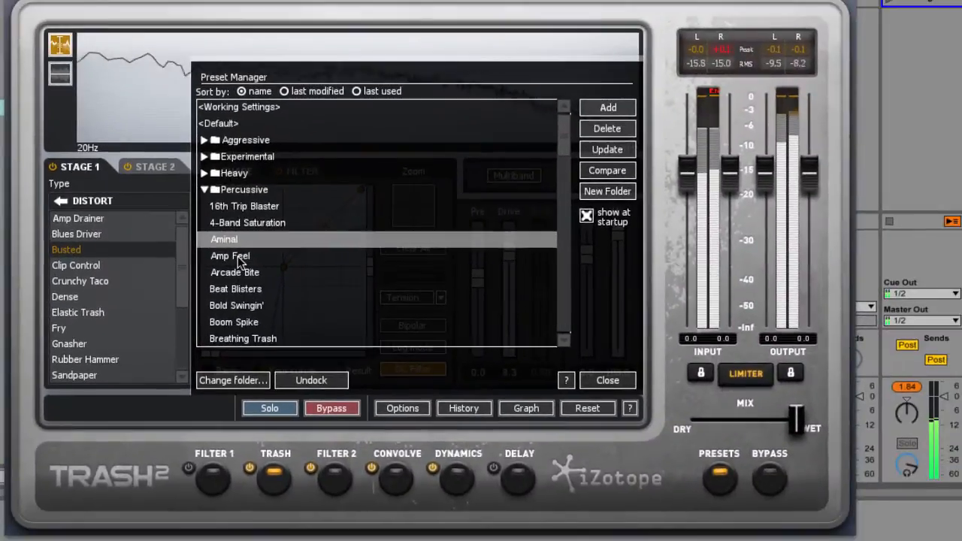
pyautogui.click(358, 285)
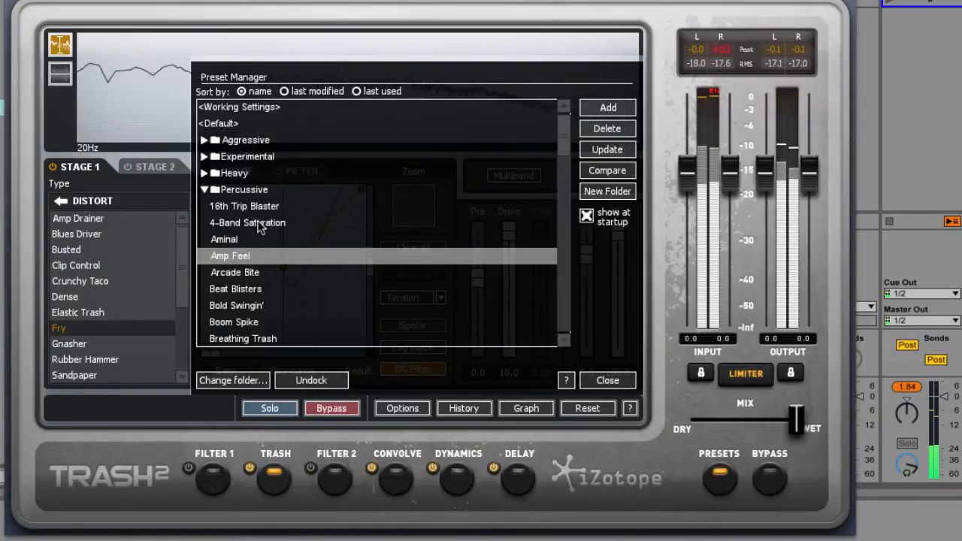
pyautogui.click(235, 274)
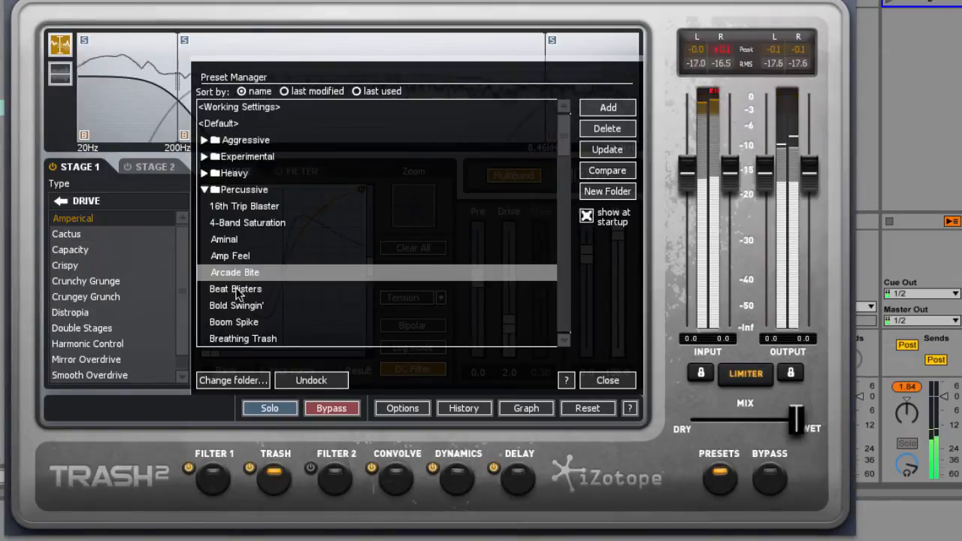
pyautogui.click(236, 292)
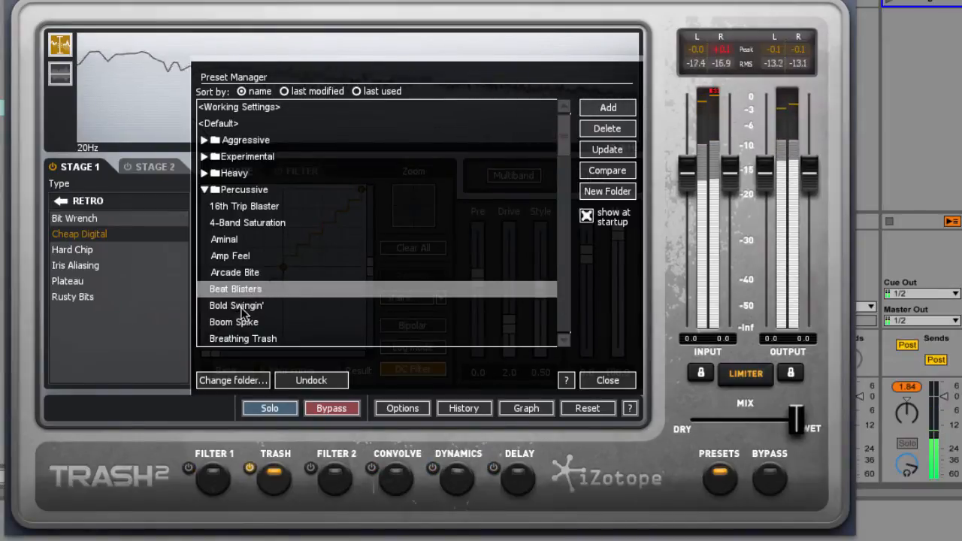
pyautogui.click(241, 308)
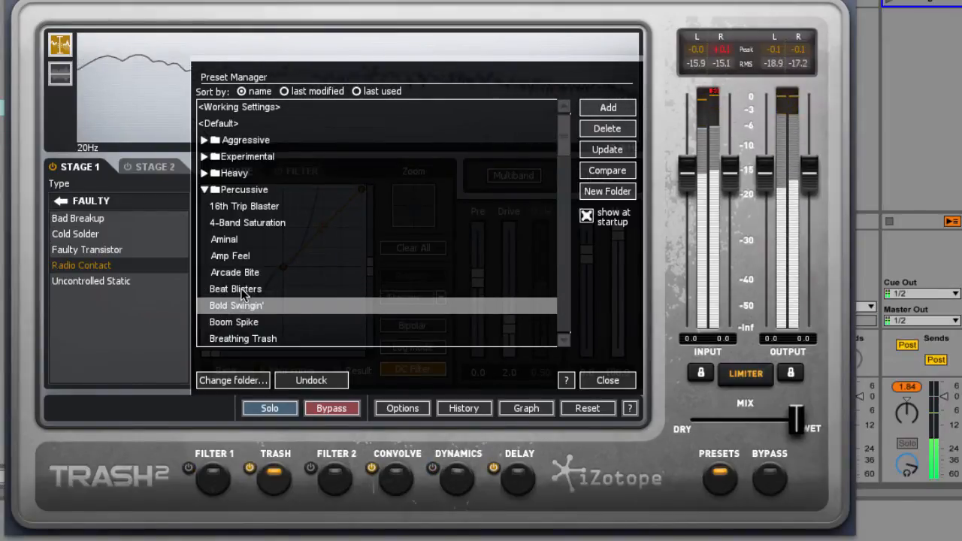
# Step: Load the Percussive preset Beat Blisters again and reduce the dry/wet mix to about a quarter wet
pyautogui.click(241, 292)
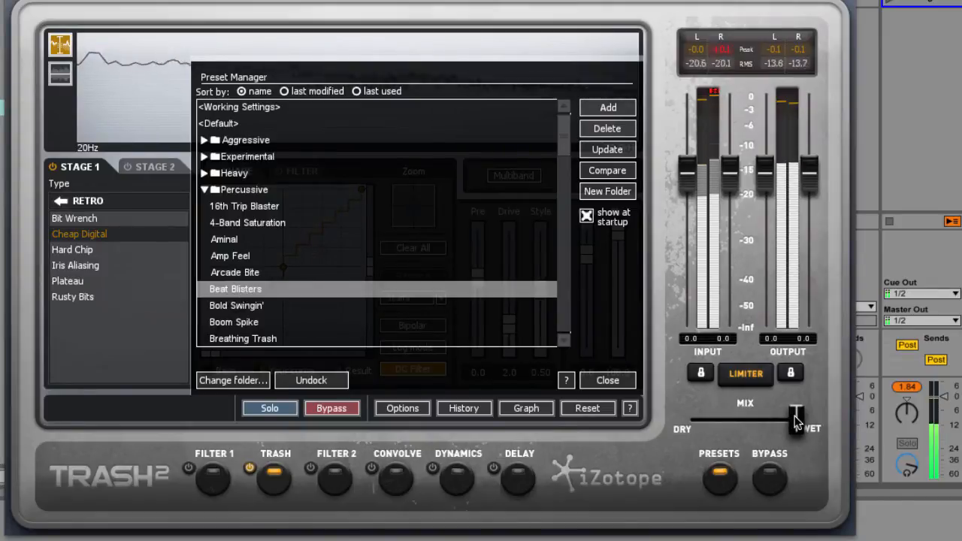
pyautogui.moveTo(795, 421); pyautogui.dragTo(719, 418)
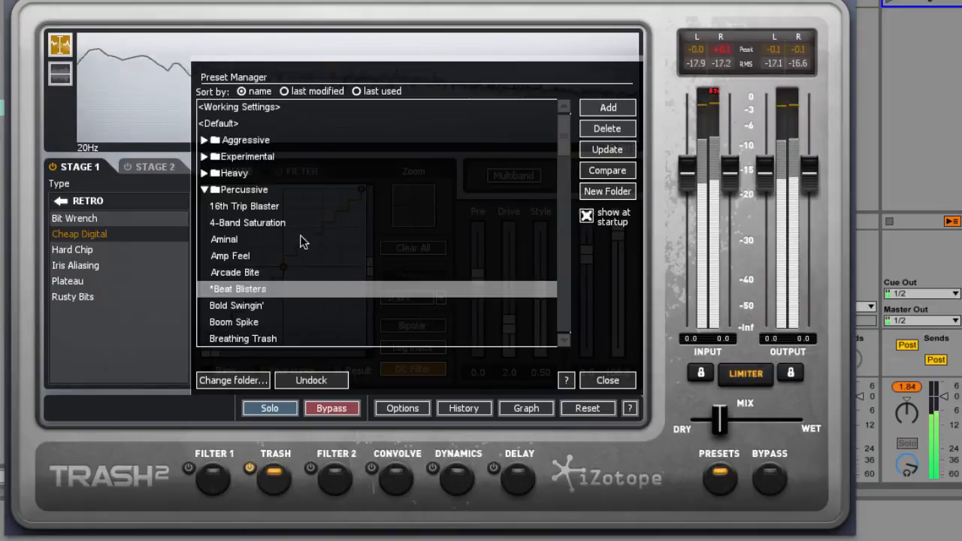
# Step: Load the Boom Spike preset and compare its sound with the Filter 1, Convolve and Delay modules switched on and off
pyautogui.click(233, 317)
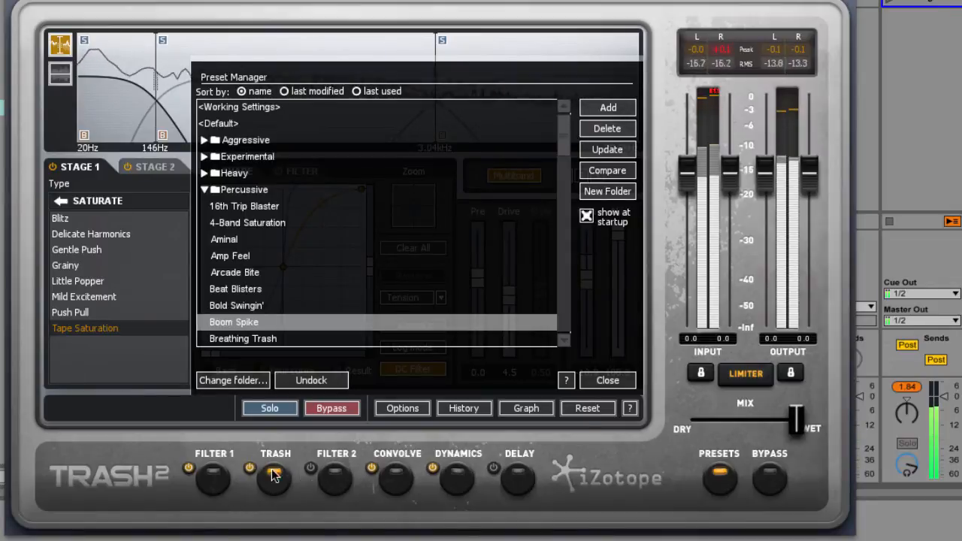
pyautogui.click(189, 468)
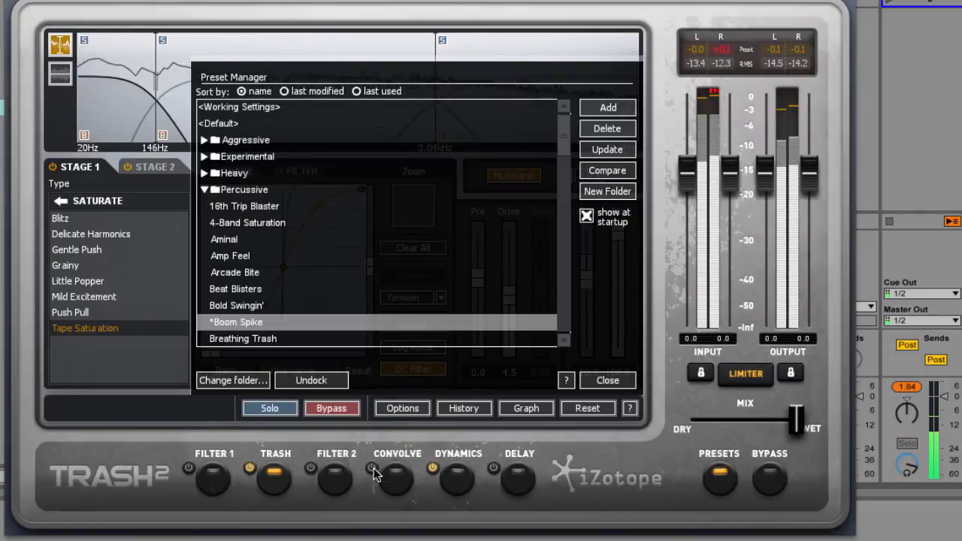
pyautogui.click(188, 468)
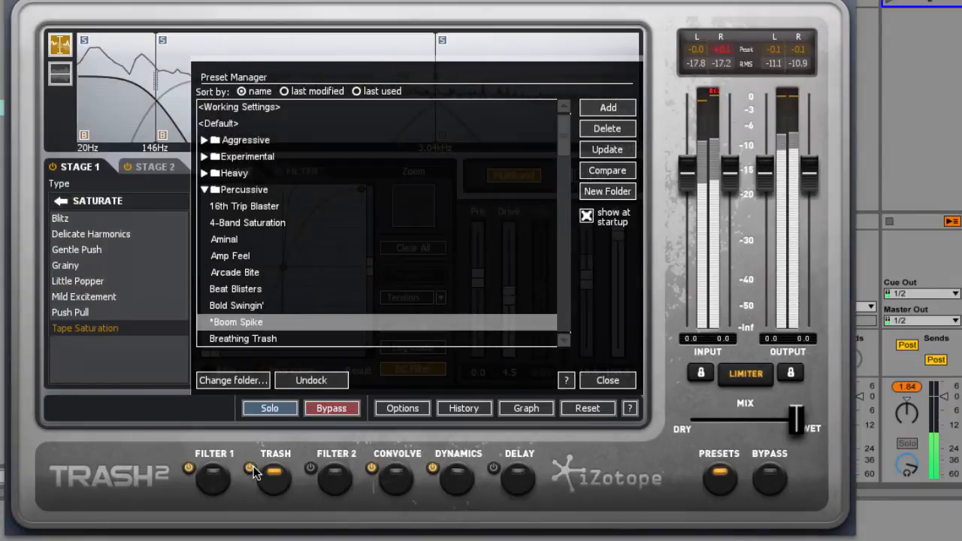
pyautogui.click(496, 468)
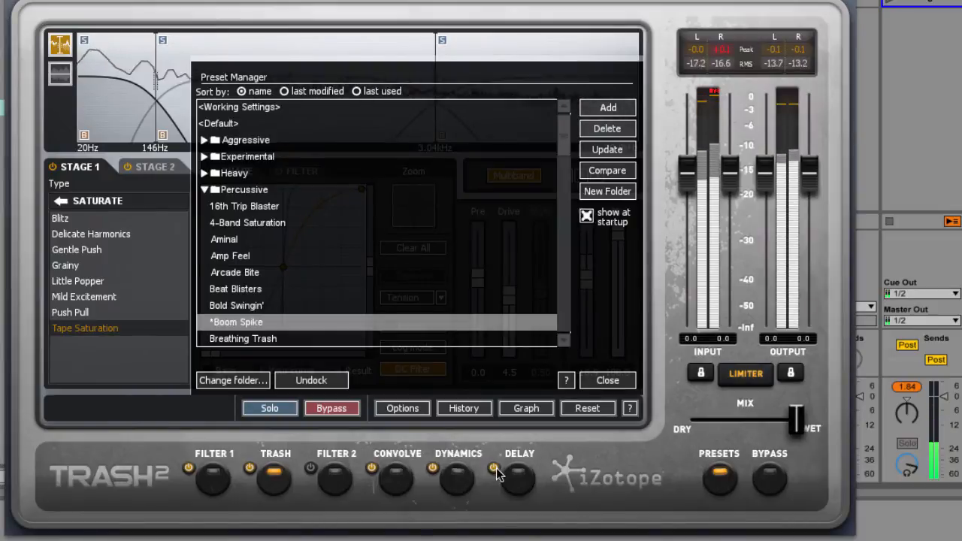
pyautogui.click(495, 467)
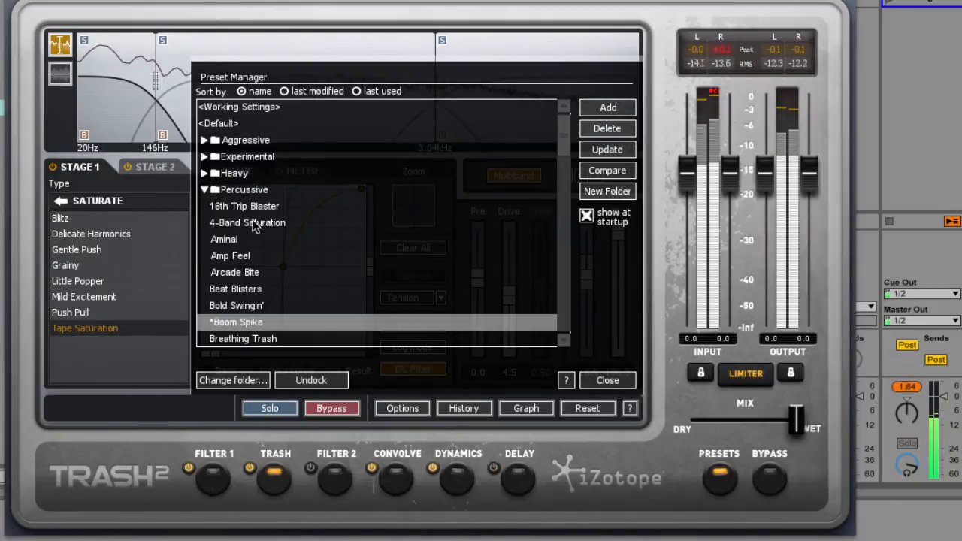
# Step: Load the G- Can preset from the Experimental folder and set the dry/wet mix slightly above half wet
pyautogui.click(205, 189)
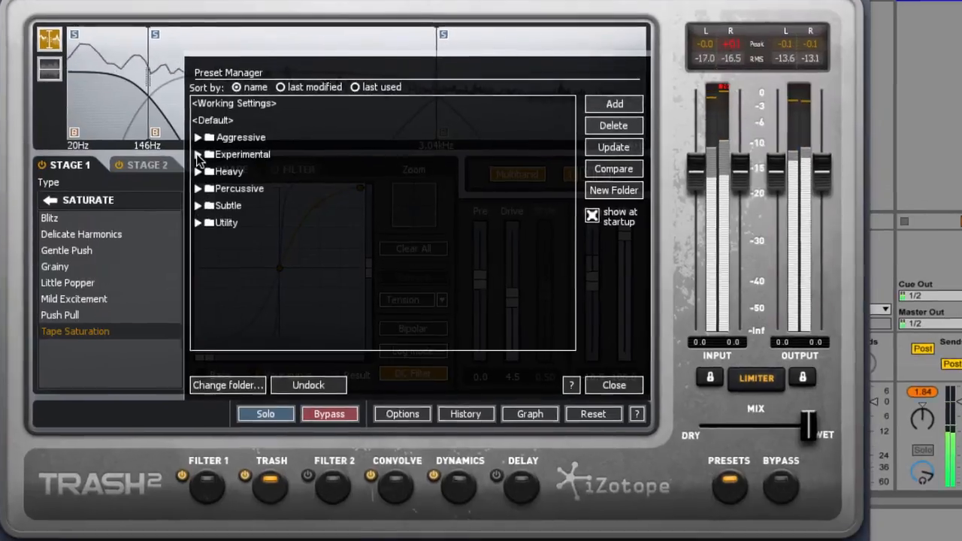
pyautogui.click(205, 157)
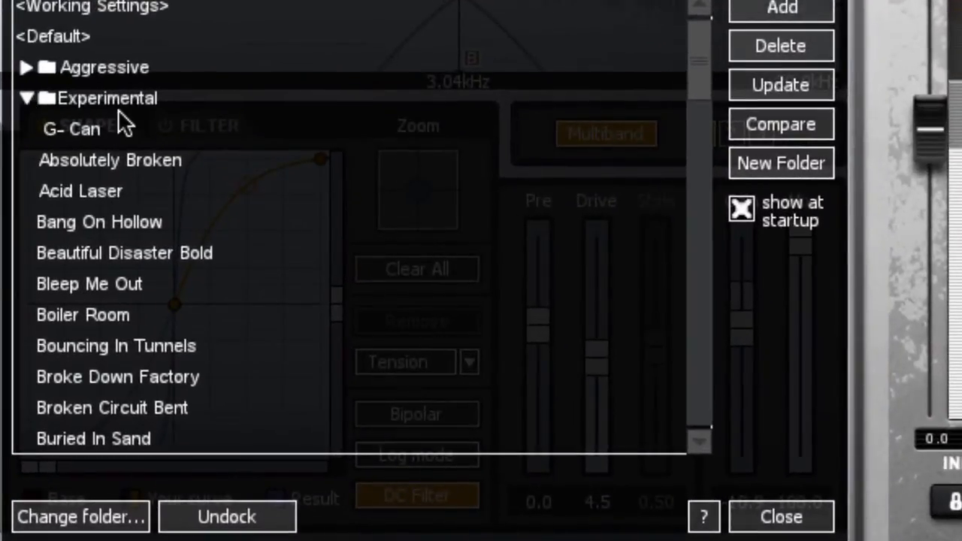
pyautogui.click(73, 130)
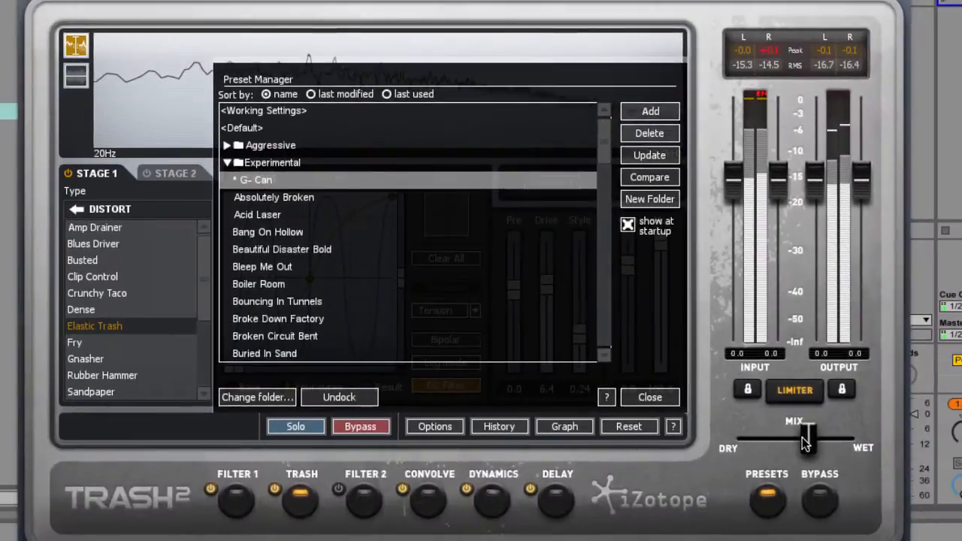
pyautogui.moveTo(806, 444); pyautogui.dragTo(826, 442)
pyautogui.moveTo(818, 441)
pyautogui.mouseDown()
pyautogui.moveTo(841, 441)
pyautogui.moveTo(802, 441)
pyautogui.mouseUp()
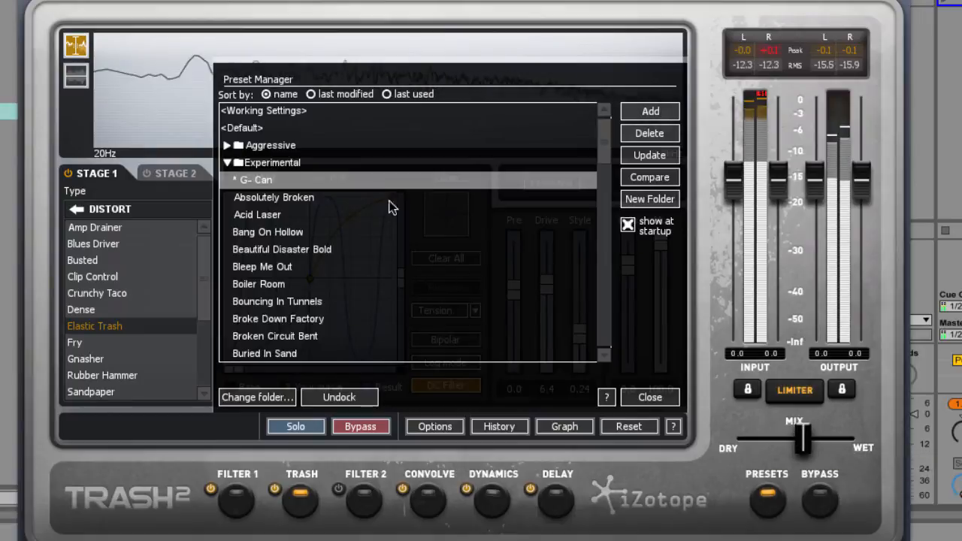
# Step: Audition the Absolutely Broken and Acid Laser presets, reducing Acid Laser's dry/wet mix to slightly below half wet
pyautogui.click(259, 200)
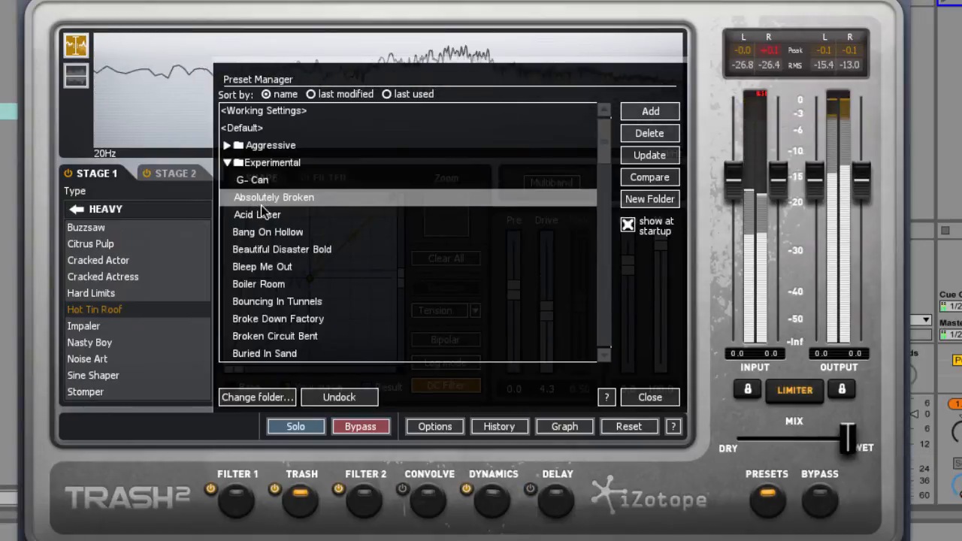
pyautogui.click(264, 215)
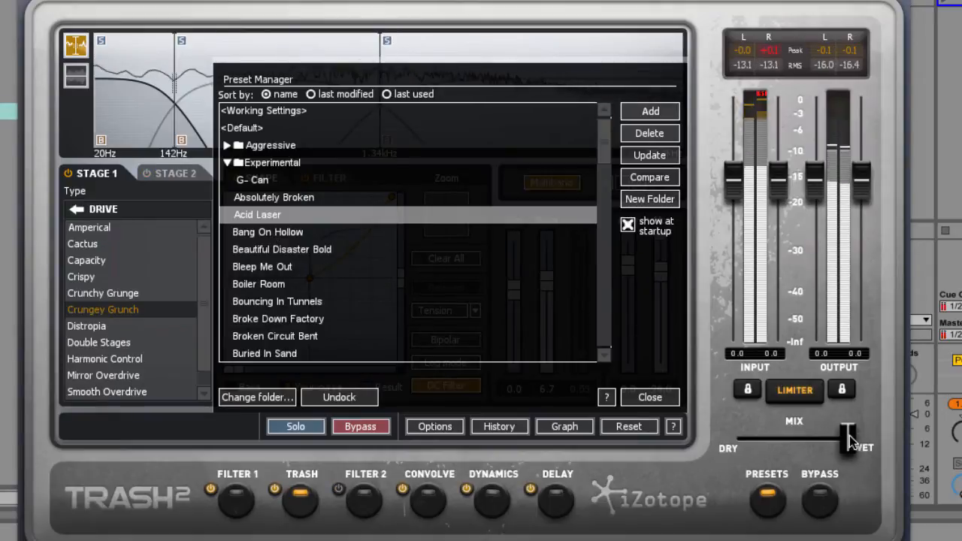
pyautogui.moveTo(849, 441); pyautogui.dragTo(783, 434)
# Step: Load the Bleep Me Out preset, set the mix to about a quarter wet, and close the plug-in window
pyautogui.click(275, 269)
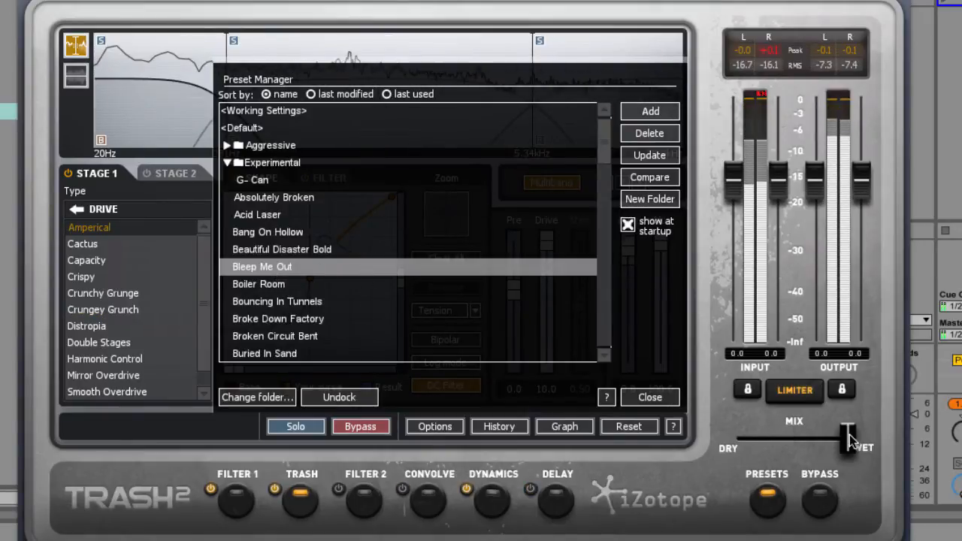
pyautogui.moveTo(815, 435); pyautogui.dragTo(767, 435)
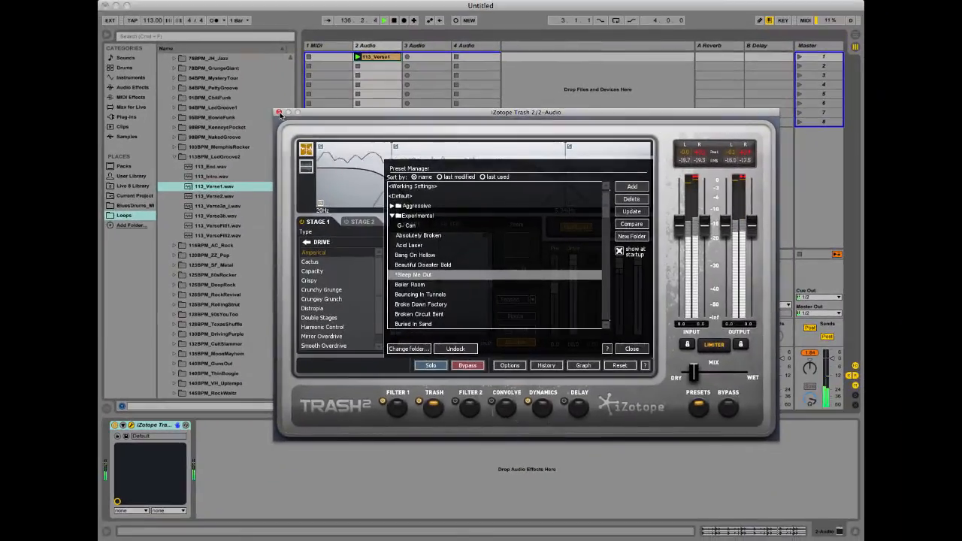
pyautogui.click(278, 113)
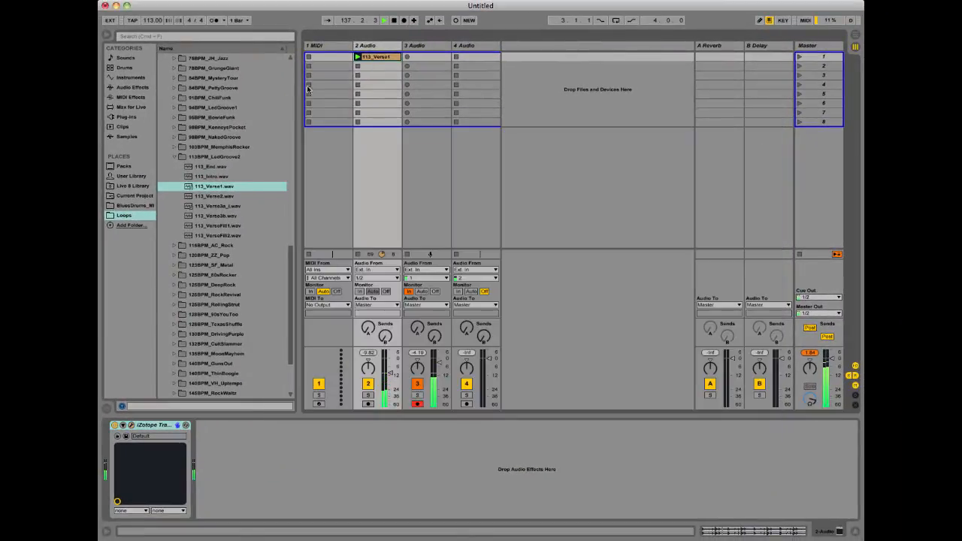
# Step: Add 113_Verse2.wav to the 4 Audio track in scene 2 and launch that scene
pyautogui.click(207, 196)
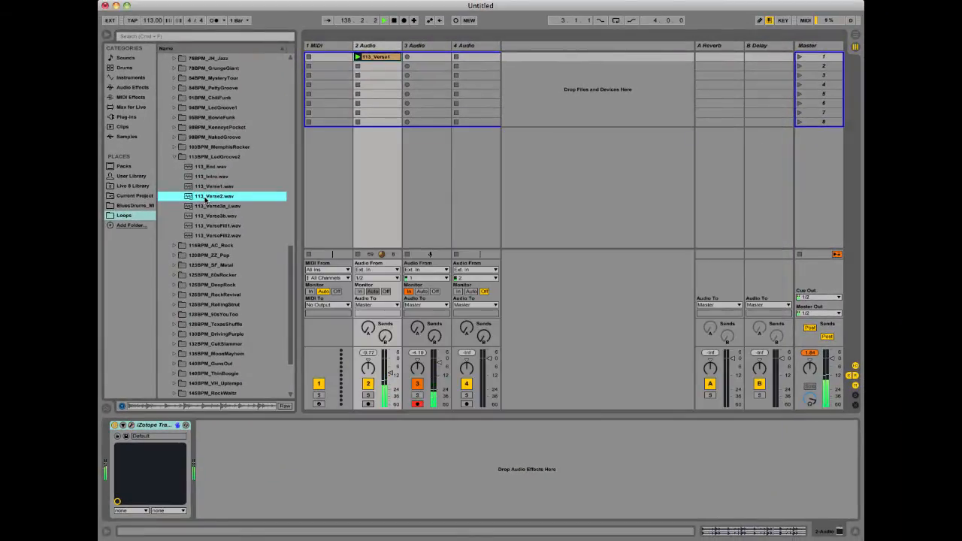
pyautogui.moveTo(209, 198); pyautogui.dragTo(487, 69)
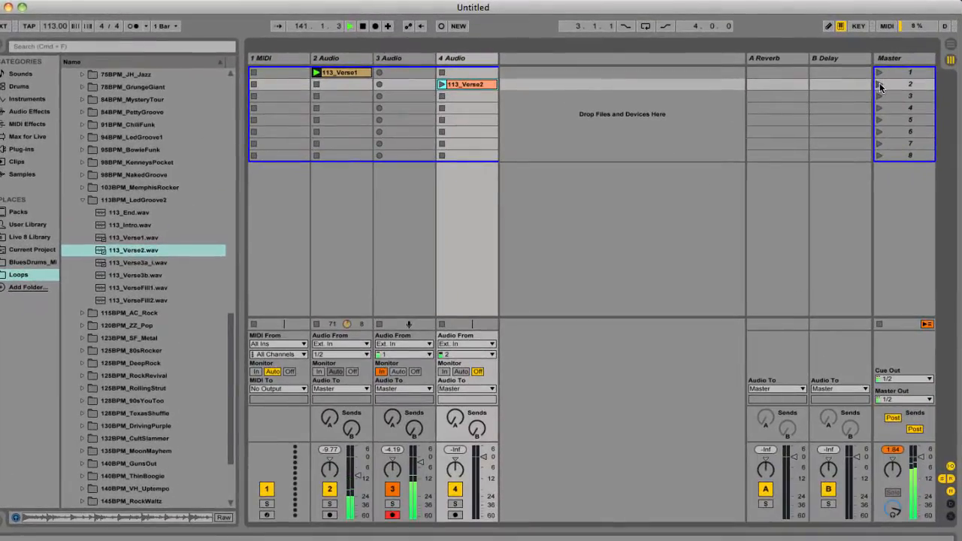
pyautogui.click(879, 84)
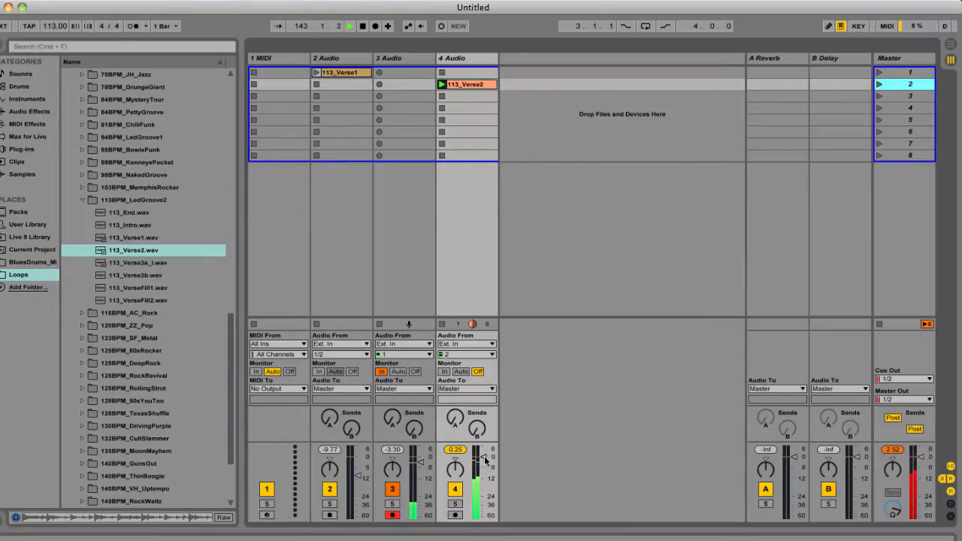
# Step: Lower the 4 Audio track's volume to about -12 dB, launching scene 1 to compare levels
pyautogui.moveTo(484, 457); pyautogui.dragTo(485, 461)
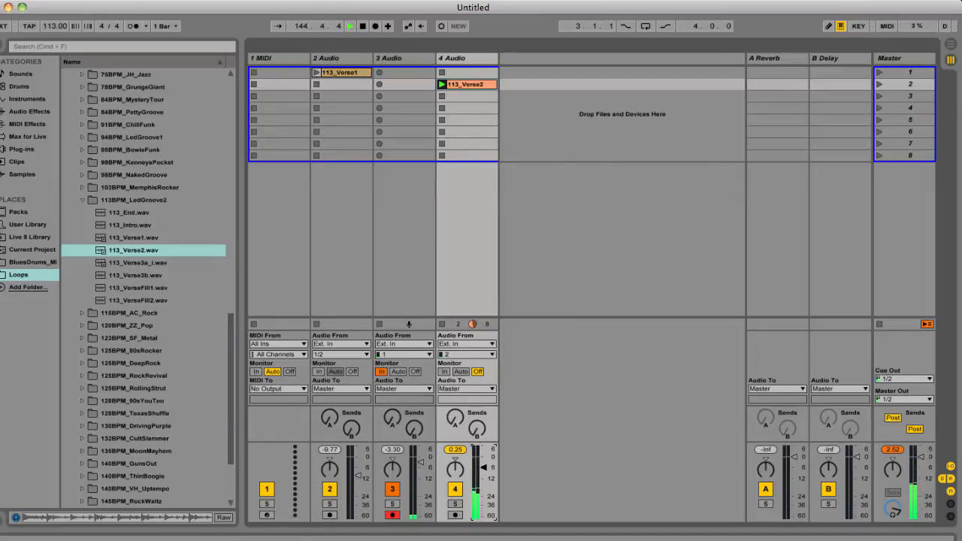
pyautogui.click(878, 72)
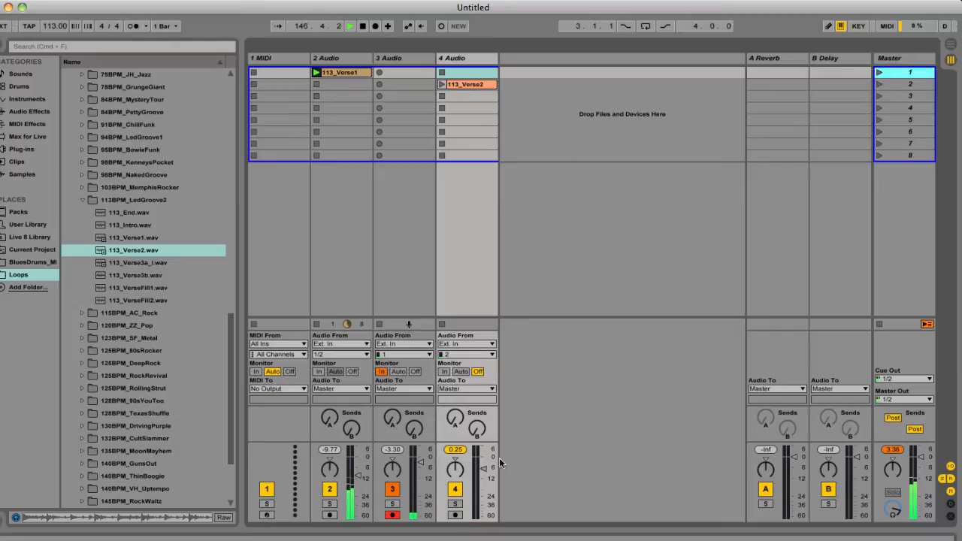
pyautogui.moveTo(484, 468); pyautogui.dragTo(483, 478)
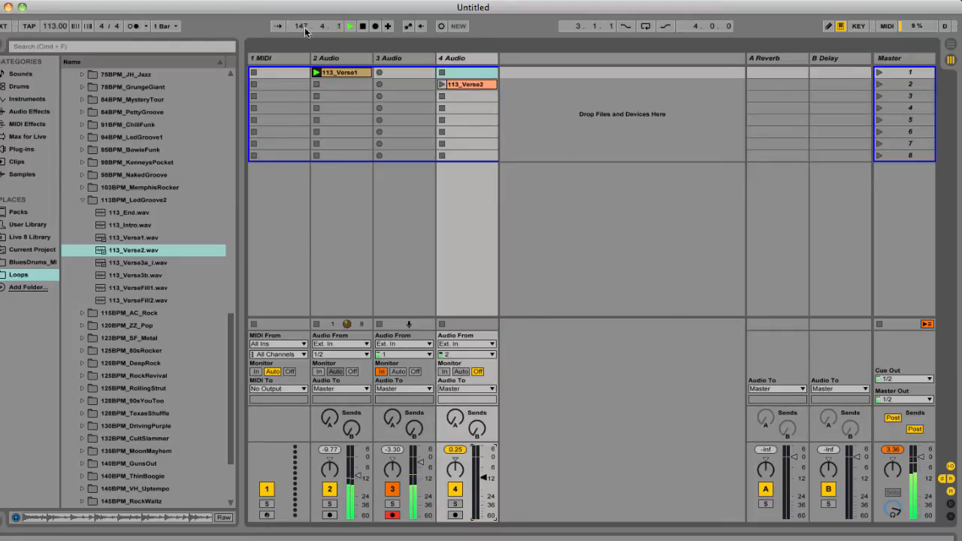
# Step: Move the 113_Verse1 clip to scene 2, launch it together with 113_Verse2, and raise the 4 Audio volume slightly
pyautogui.moveTo(355, 73); pyautogui.dragTo(378, 87)
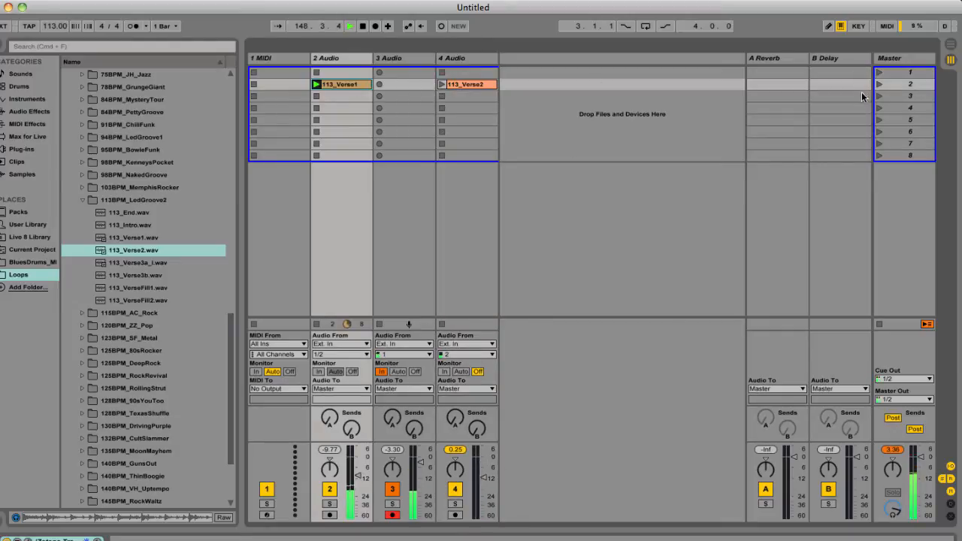
pyautogui.click(878, 84)
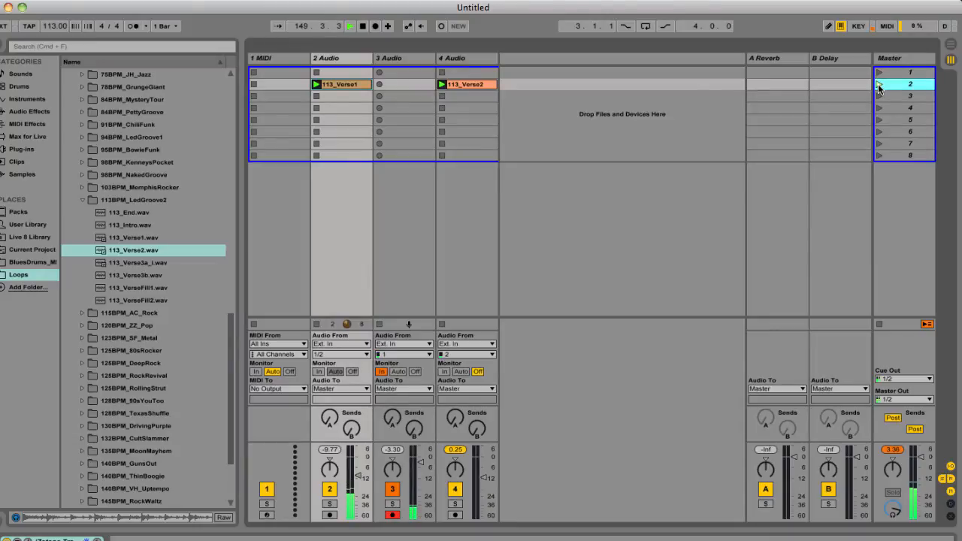
pyautogui.click(485, 481)
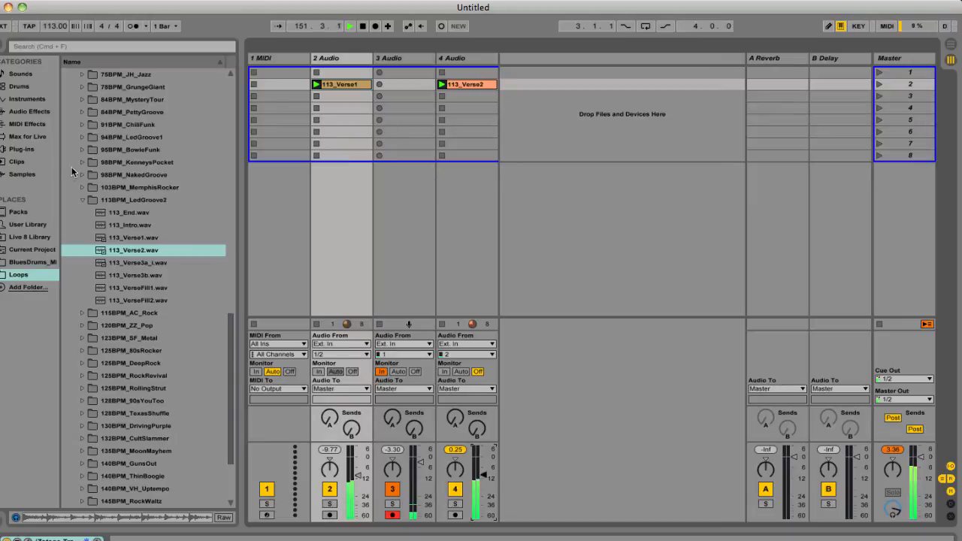
# Step: Add 113_VerseFill1.wav to the 4 Audio track in scene 3 and launch that scene
pyautogui.moveTo(135, 288); pyautogui.dragTo(472, 103)
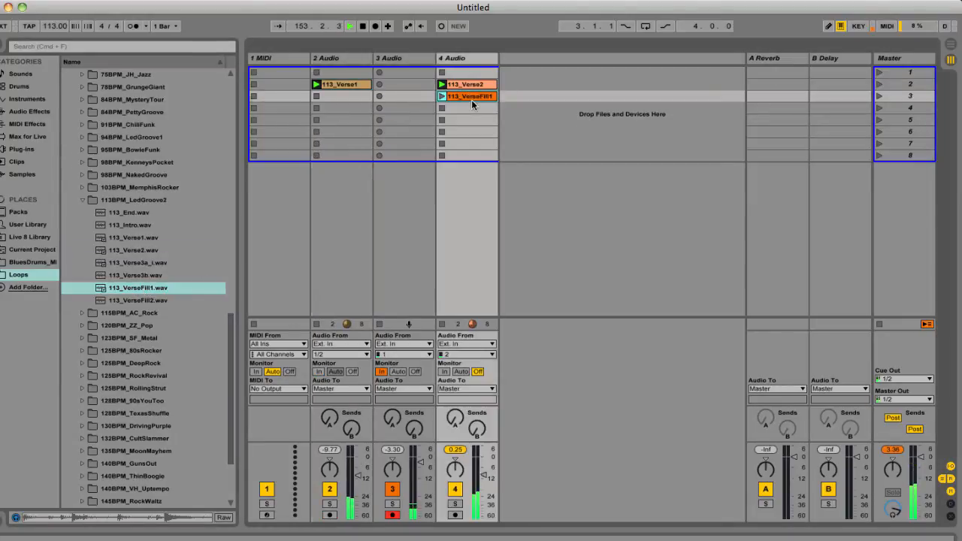
pyautogui.click(877, 94)
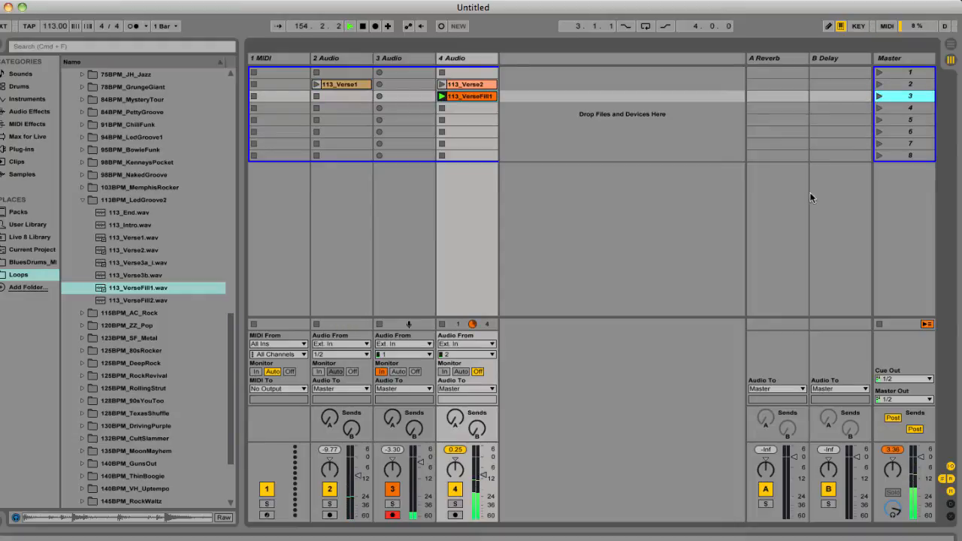
# Step: Launch scene 2 to play both verse loops together and lower the 4 Audio track's volume slightly
pyautogui.click(878, 83)
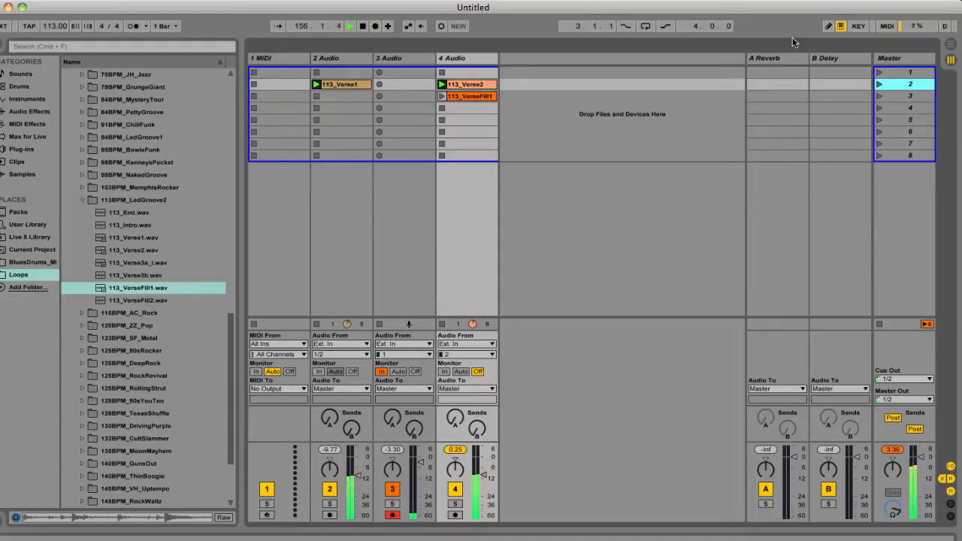
pyautogui.click(323, 58)
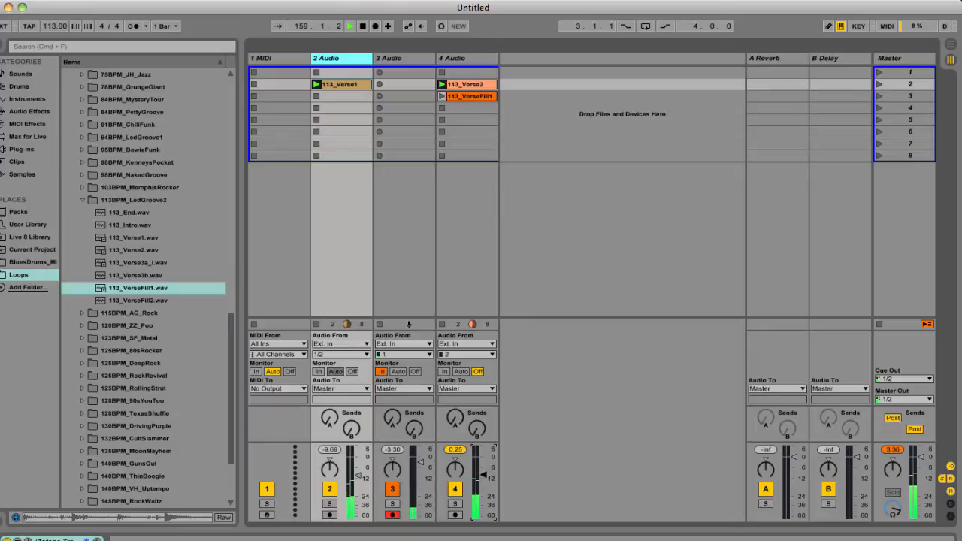
pyautogui.moveTo(484, 475); pyautogui.dragTo(486, 479)
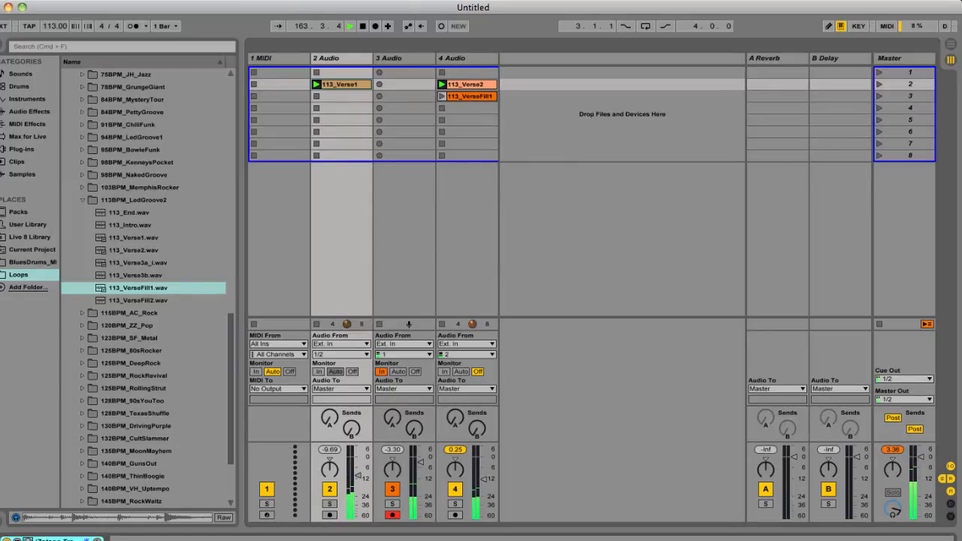
# Step: Open Trash 2 on the 2 Audio track and audition the Experimental presets Broke Down Factory, Broken Circuit Bent, Buried In Sand and Burpy
pyautogui.click(28, 540)
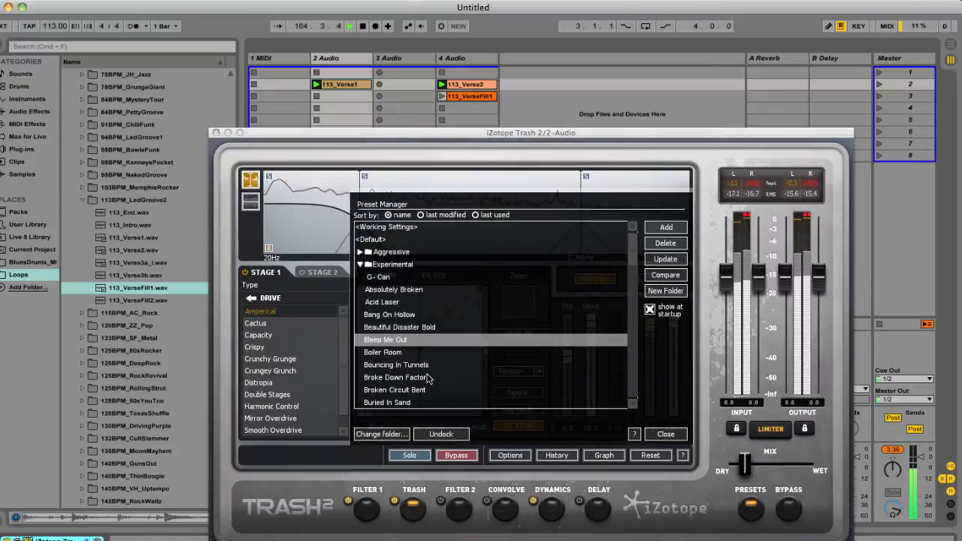
pyautogui.scroll(-2, 427, 378)
pyautogui.click(388, 331)
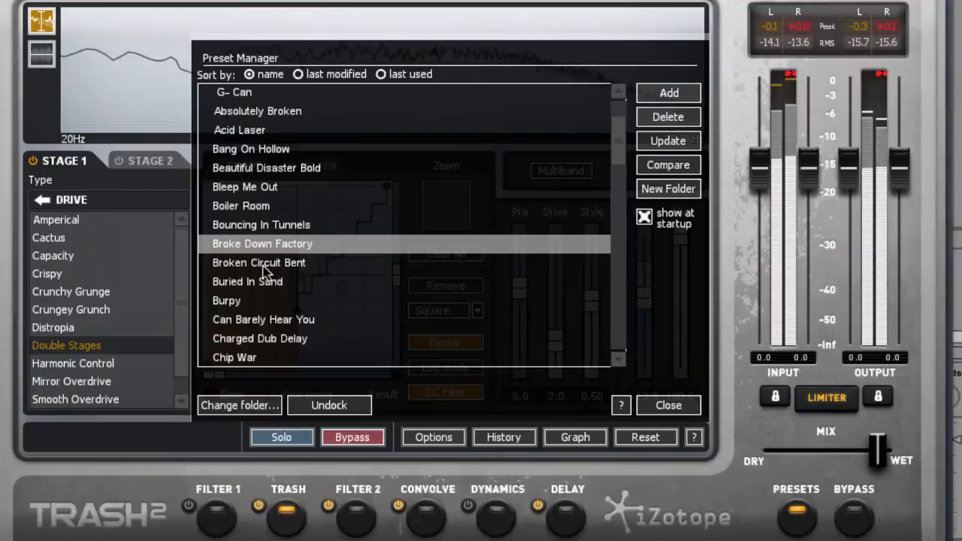
pyautogui.click(394, 341)
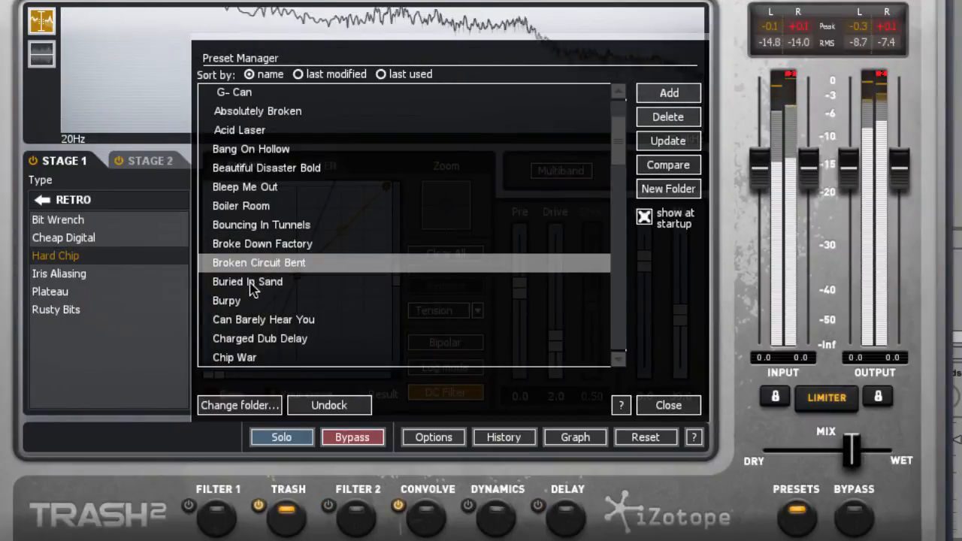
pyautogui.click(251, 282)
pyautogui.click(232, 301)
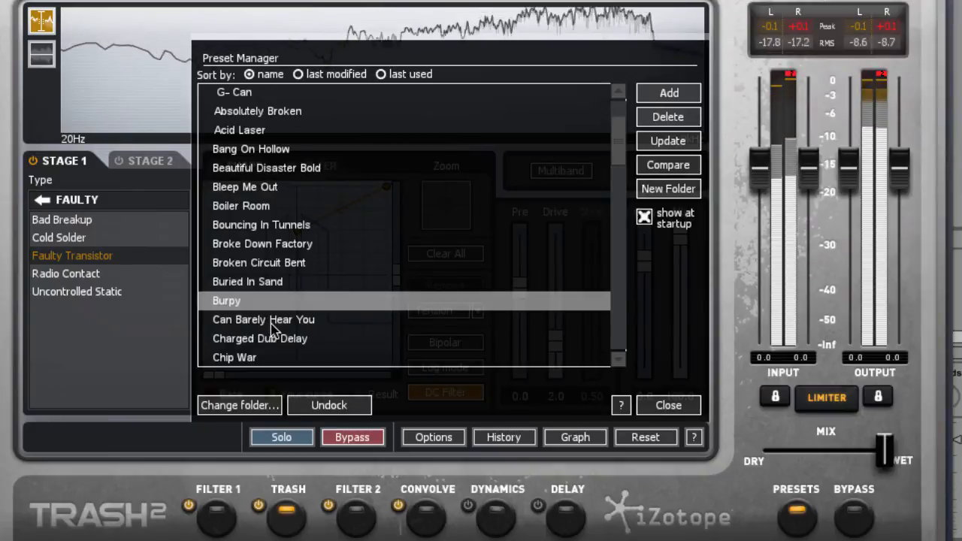
# Step: Audition the Experimental presets Can Barely Hear You, Clickity, Cog Head and Ear Exchange on the playing loop
pyautogui.click(271, 322)
pyautogui.scroll(-2, 267, 330)
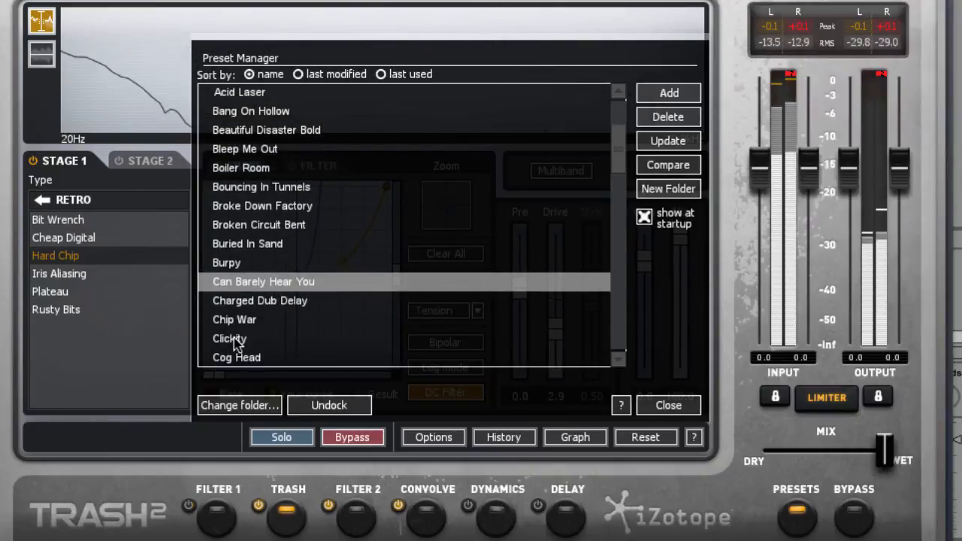
pyautogui.click(235, 343)
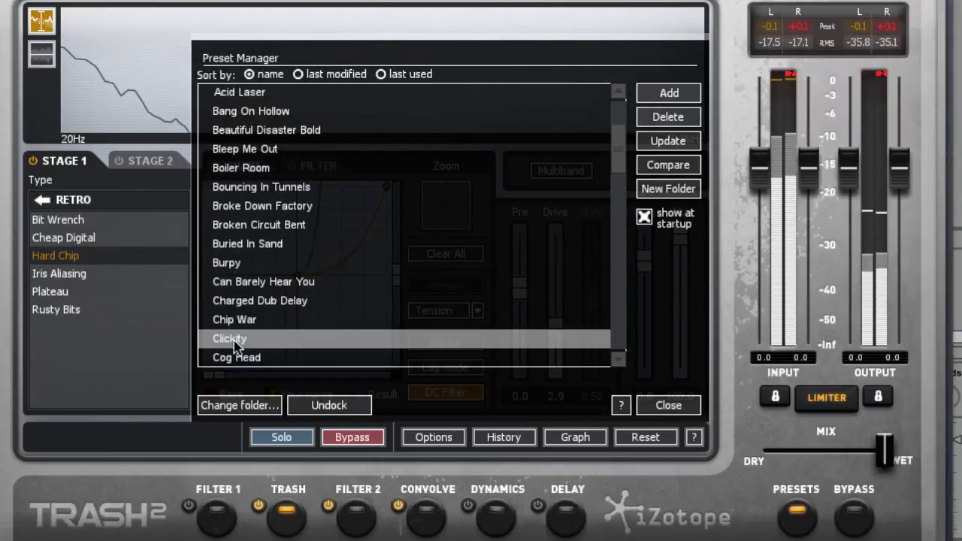
pyautogui.scroll(-3, 318, 308)
pyautogui.click(239, 301)
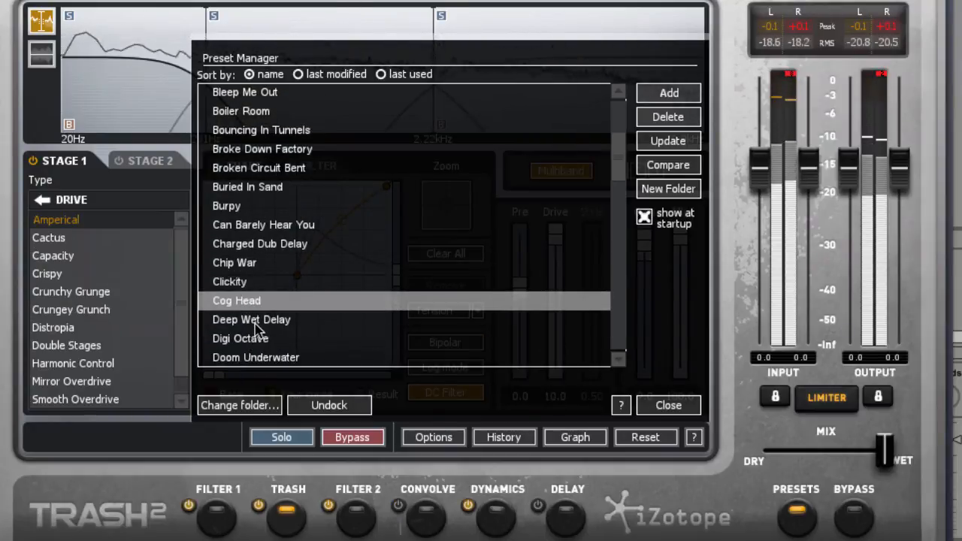
pyautogui.scroll(-4, 256, 335)
pyautogui.click(254, 321)
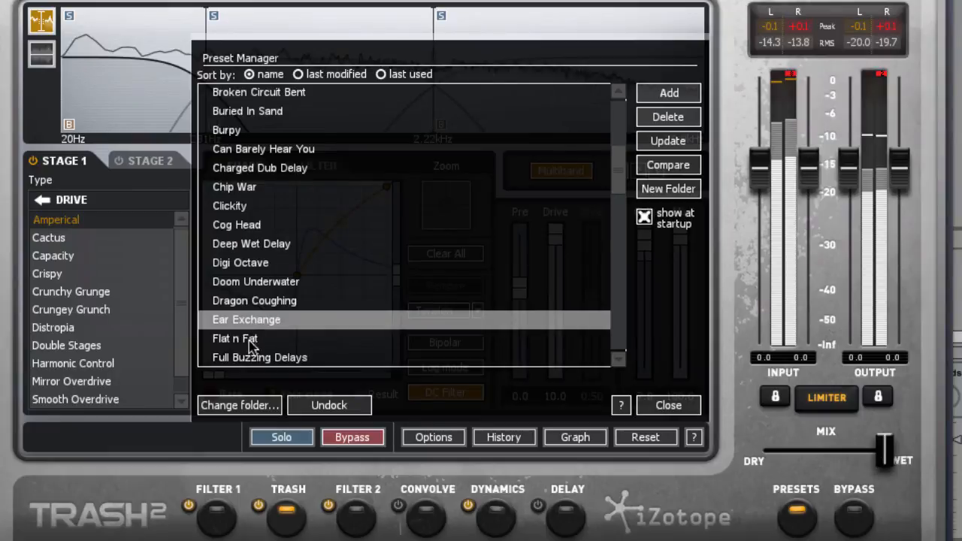
# Step: Audition the Experimental presets Flat n Fat, Glitch Slipping, Gravel Bubbles and Head Space on the playing loop
pyautogui.click(243, 344)
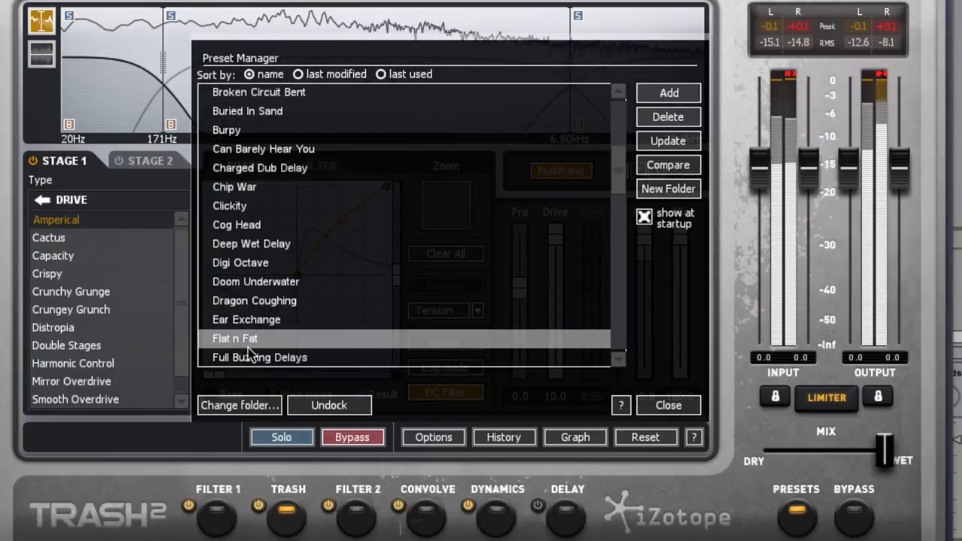
pyautogui.scroll(-4, 263, 334)
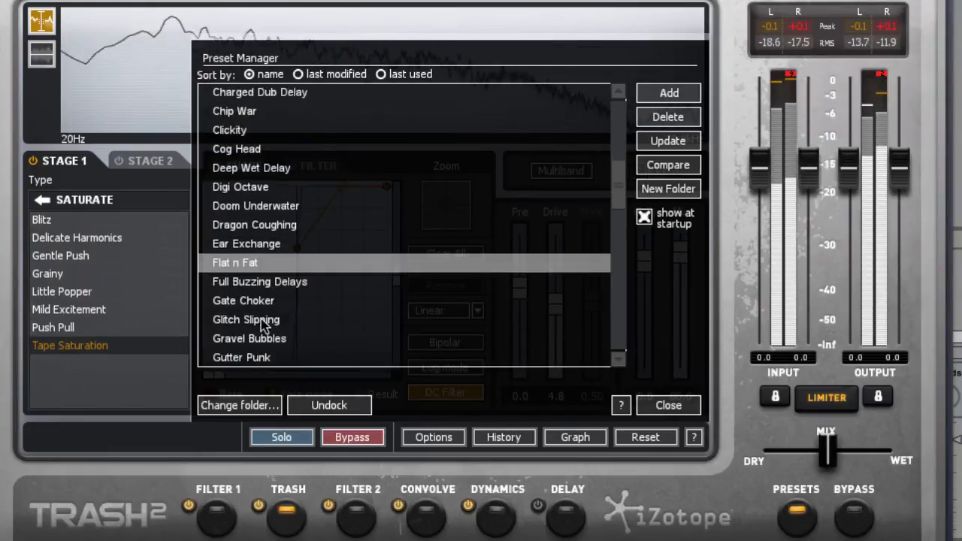
pyautogui.click(261, 321)
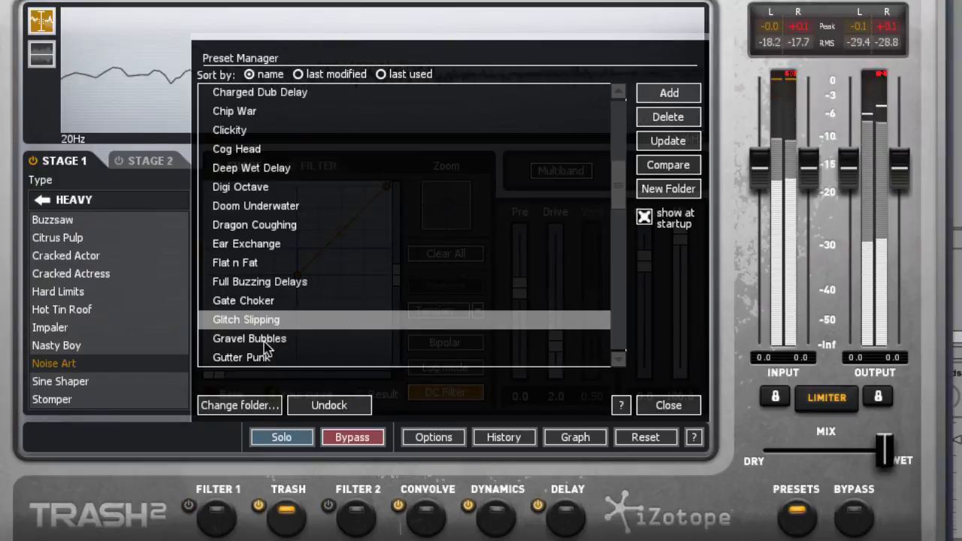
pyautogui.click(264, 342)
pyautogui.scroll(-3, 265, 342)
pyautogui.click(256, 319)
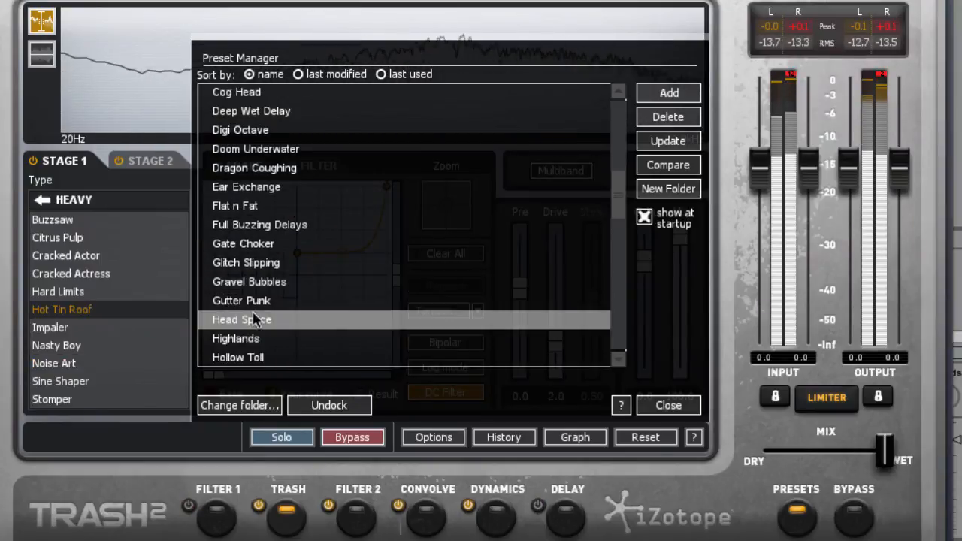
# Step: Audition the Loose Screws and Lowpass Slush presets, reducing the overall mix to about one third wet on Lowpass Slush
pyautogui.scroll(-6, 263, 319)
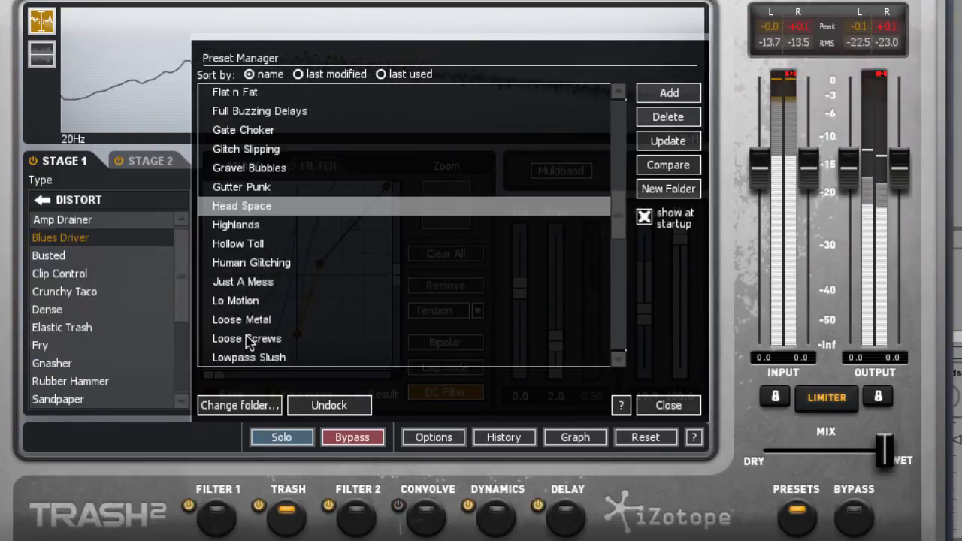
pyautogui.click(249, 339)
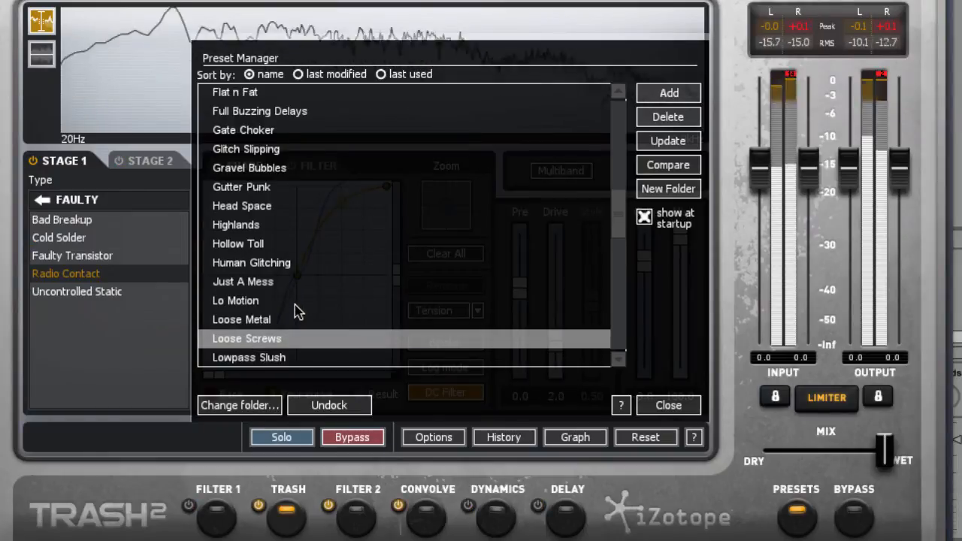
pyautogui.click(313, 355)
pyautogui.scroll(-8, 446, 254)
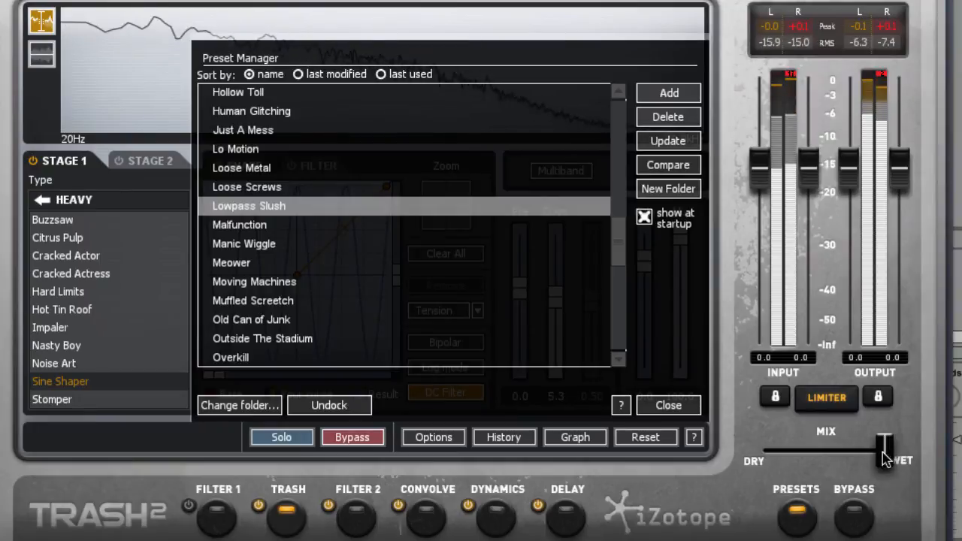
pyautogui.moveTo(884, 454); pyautogui.dragTo(805, 453)
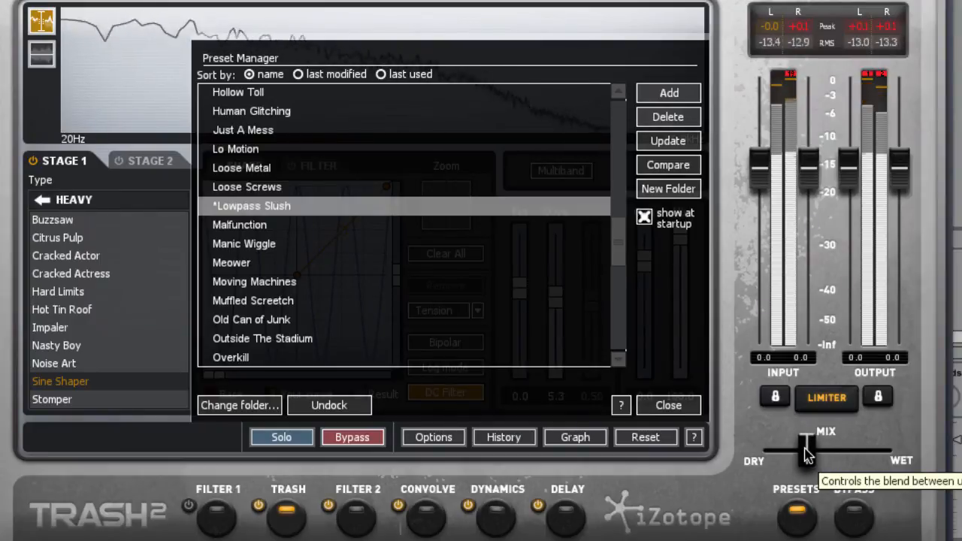
# Step: Load the Muffled Screetch preset and reduce the overall mix to about one third wet
pyautogui.click(245, 302)
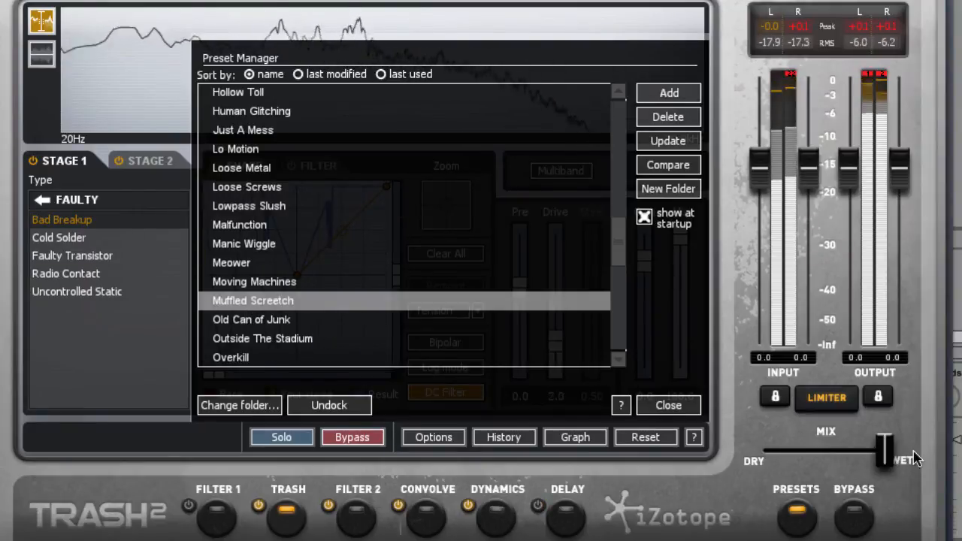
pyautogui.moveTo(882, 451); pyautogui.dragTo(805, 451)
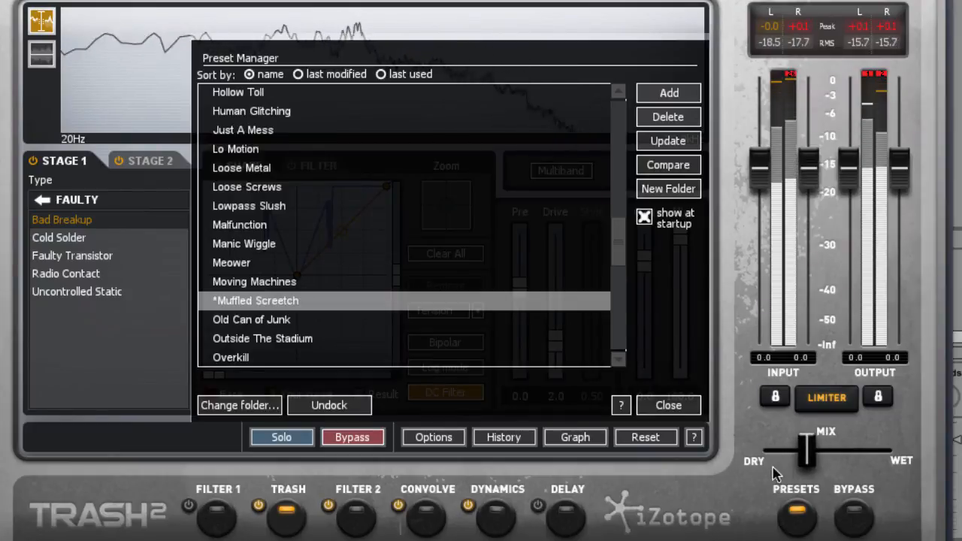
# Step: Close the presets, set Stage 1's Pre to -9.5 and Drive to 5.1, and enable multiband processing
pyautogui.click(799, 514)
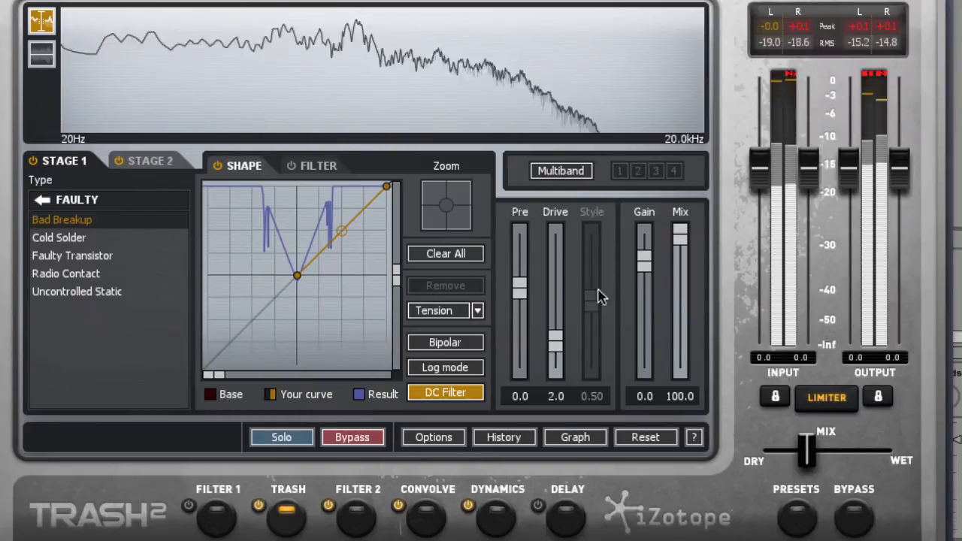
pyautogui.moveTo(554, 338); pyautogui.dragTo(520, 308)
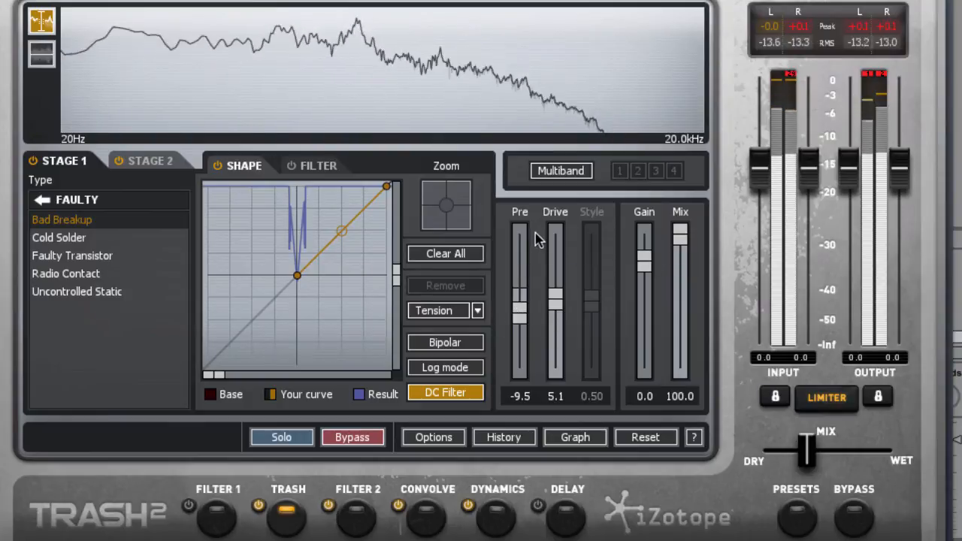
pyautogui.click(566, 173)
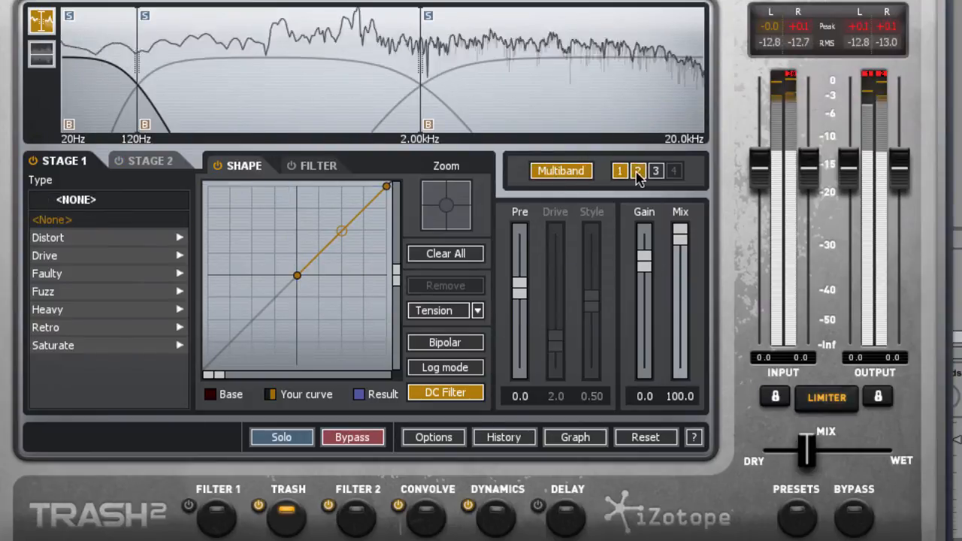
# Step: Shape band 3's Stage 1 filter with one node at about 2.78 kHz, -9.8 dB and another at 4.24 kHz, -1.2 dB
pyautogui.click(637, 171)
pyautogui.click(655, 171)
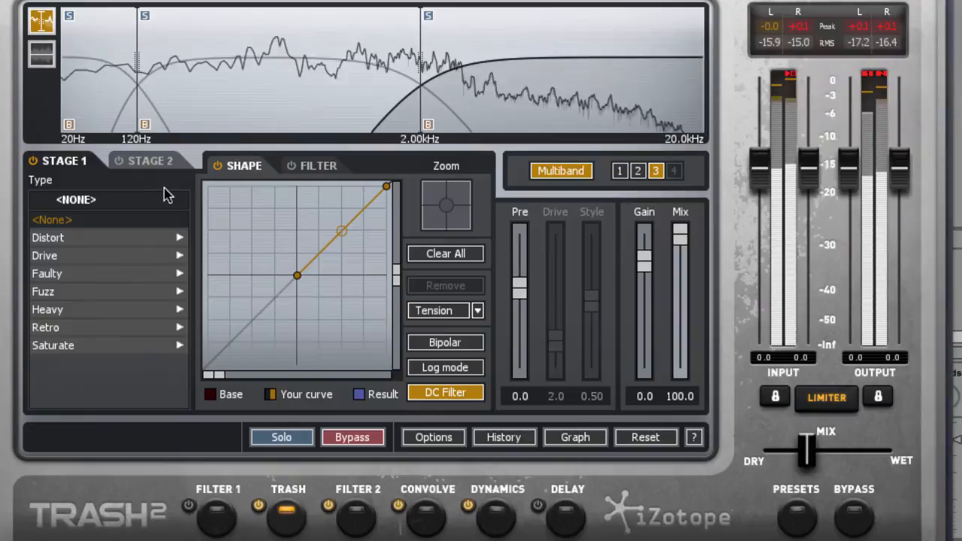
pyautogui.click(319, 169)
pyautogui.moveTo(280, 283); pyautogui.dragTo(310, 294)
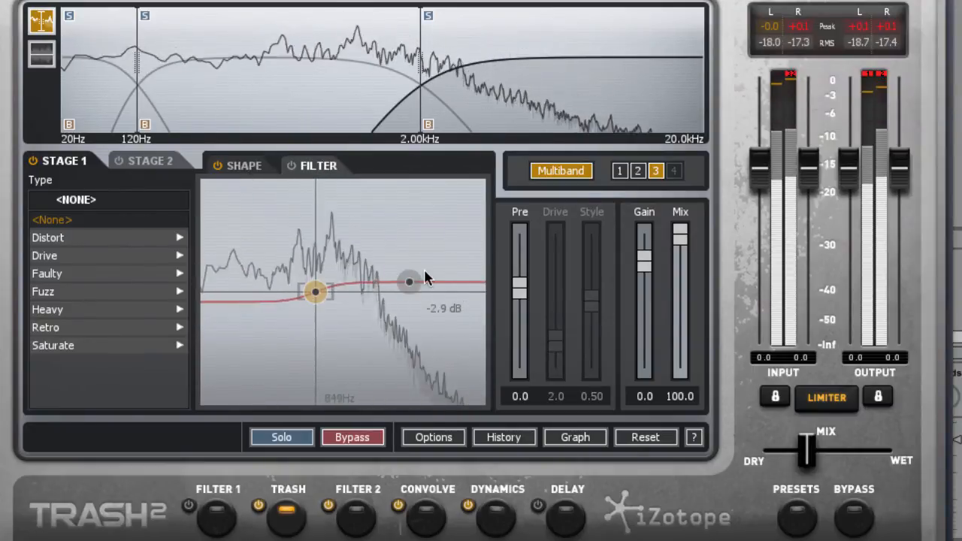
pyautogui.moveTo(408, 282)
pyautogui.mouseDown()
pyautogui.moveTo(393, 303)
pyautogui.moveTo(400, 284)
pyautogui.mouseUp()
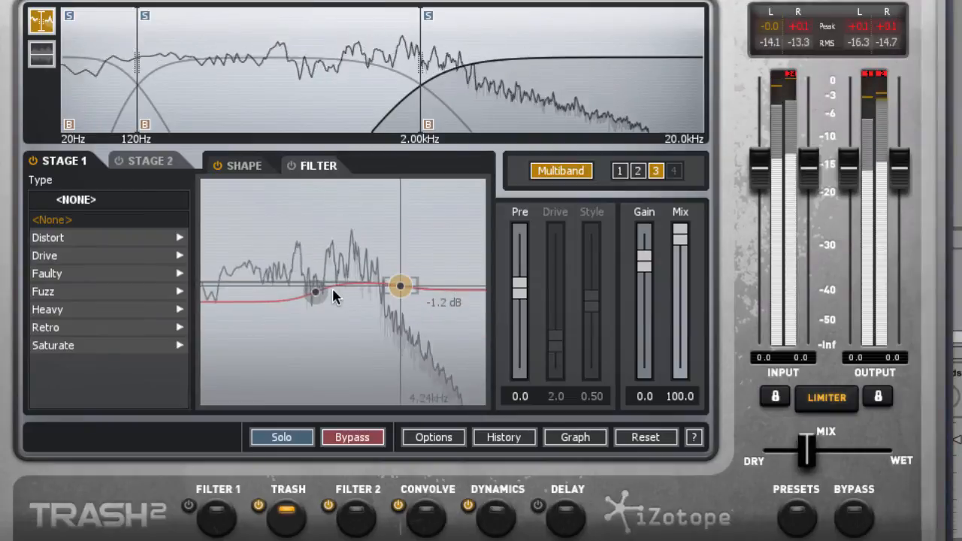
pyautogui.moveTo(315, 291); pyautogui.dragTo(374, 313)
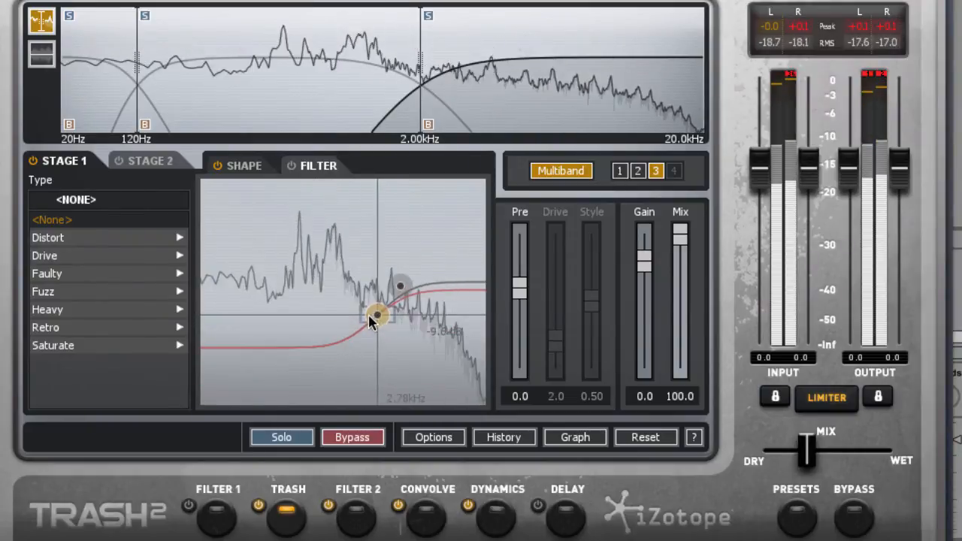